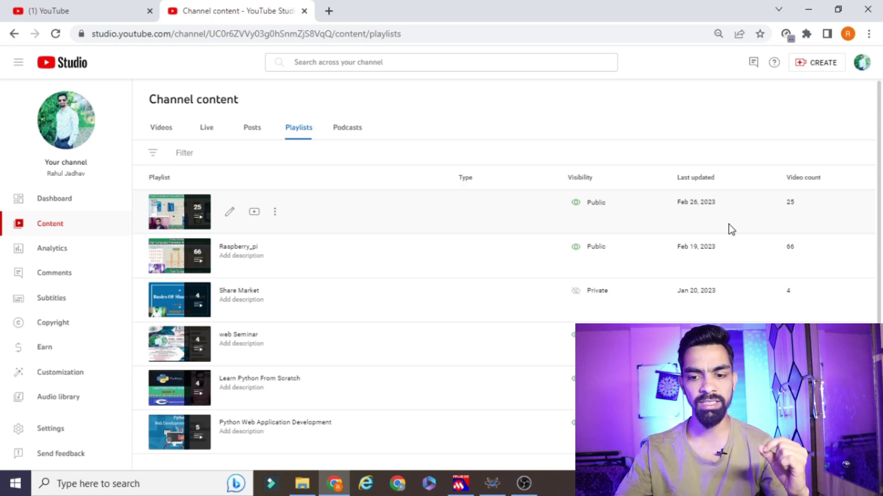
# Restore the Proteus window showing the LED_Blink schematic from the taskbar.
pyautogui.click(493, 484)
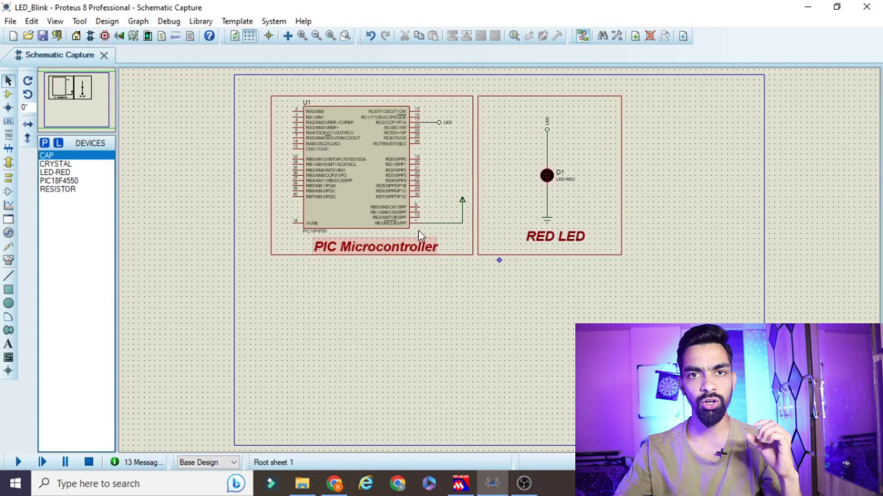
# Zoom into the LED_Blink schematic, then minimize Proteus.
pyautogui.scroll(1, 500, 261)
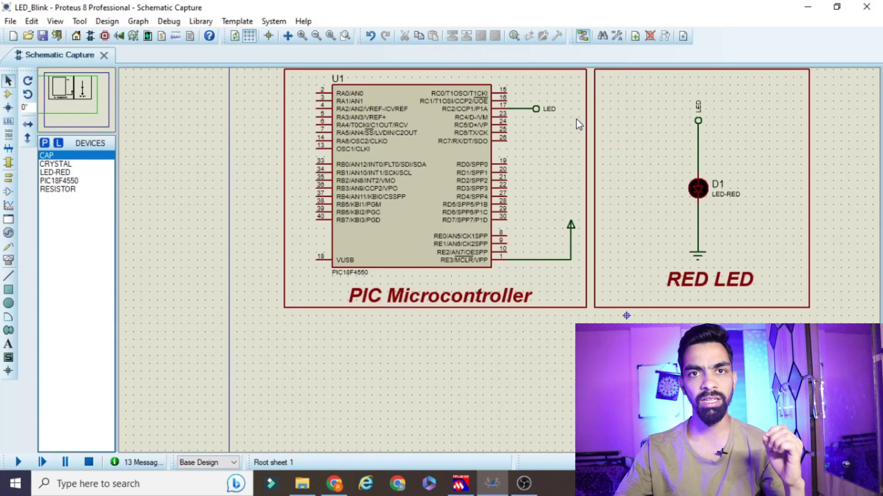
pyautogui.scroll(1, 619, 78)
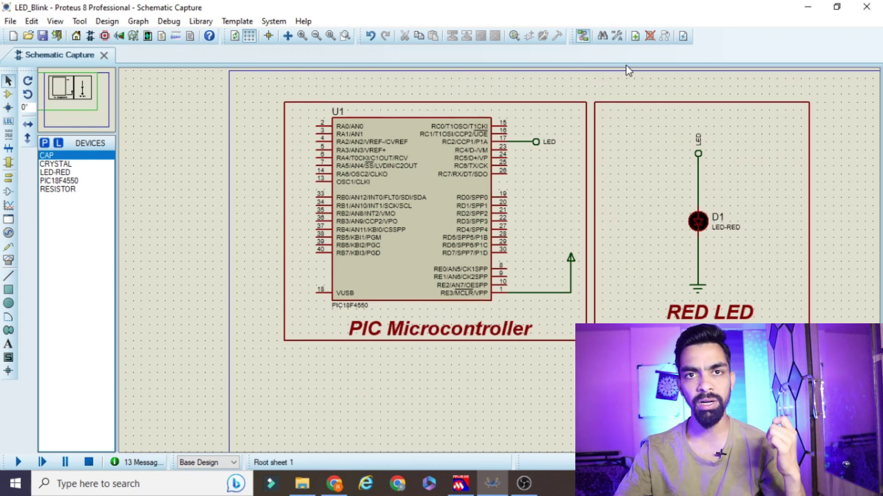
pyautogui.click(808, 6)
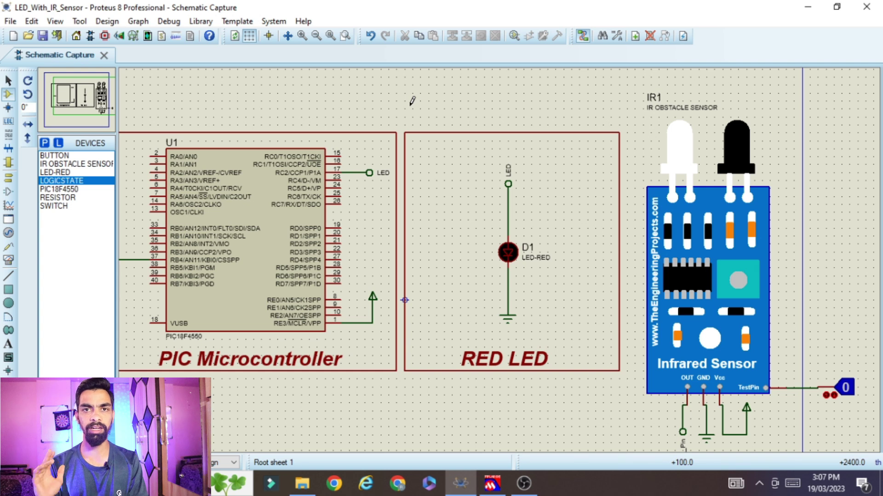
# Run the simulation and toggle IR1's logic input between 1 and 0, checking red LED D1.
pyautogui.press('F12')
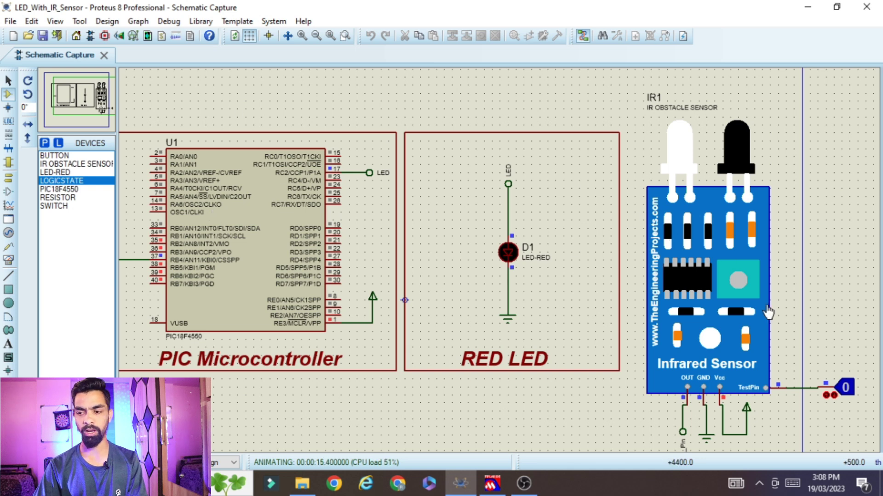
pyautogui.click(849, 394)
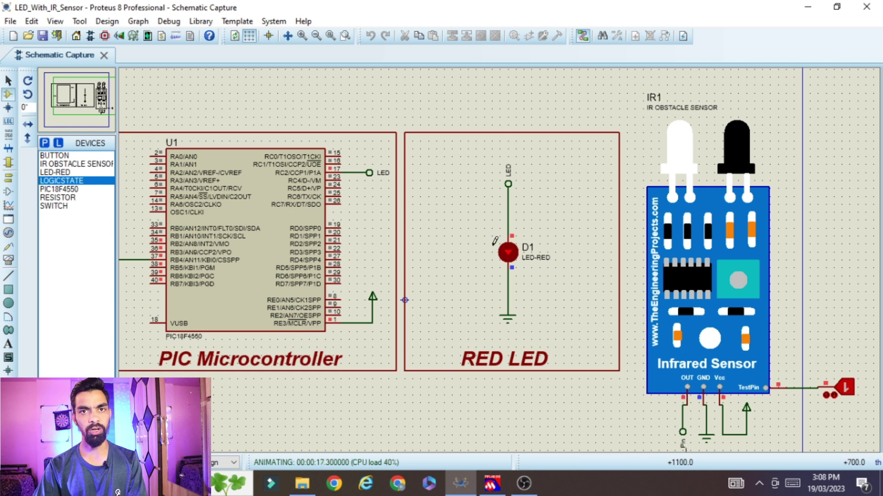
pyautogui.click(848, 394)
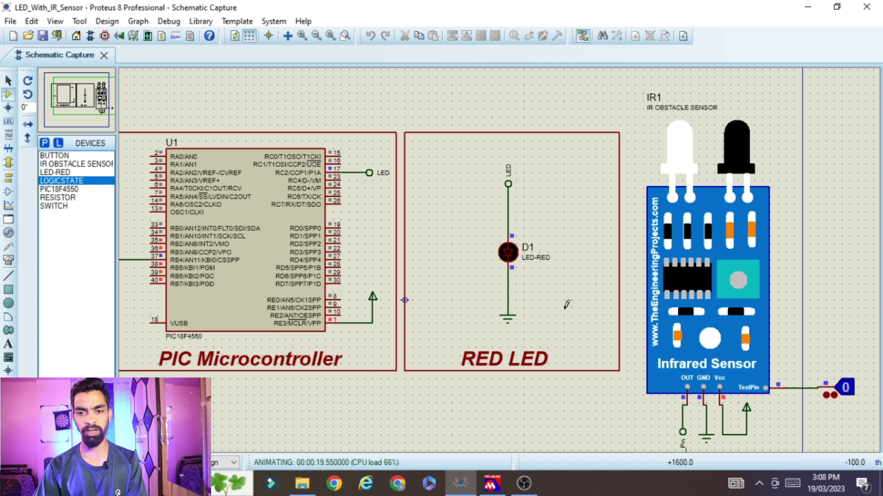
pyautogui.click(848, 394)
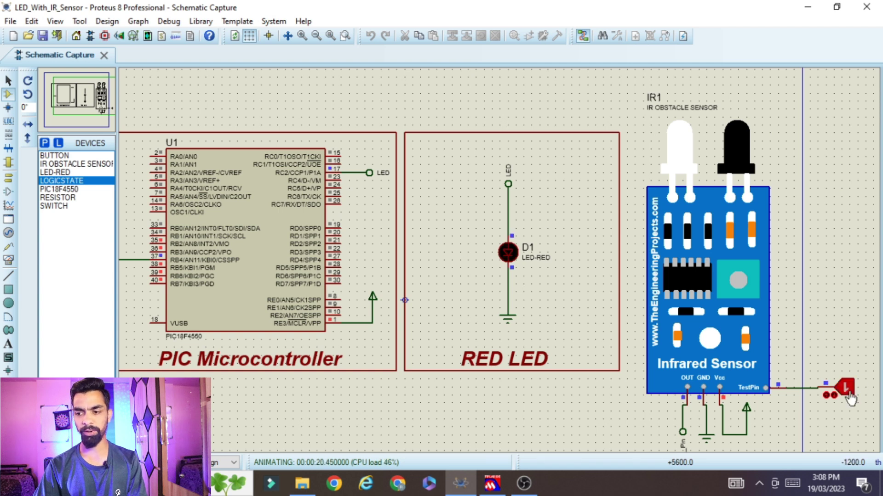
pyautogui.click(848, 394)
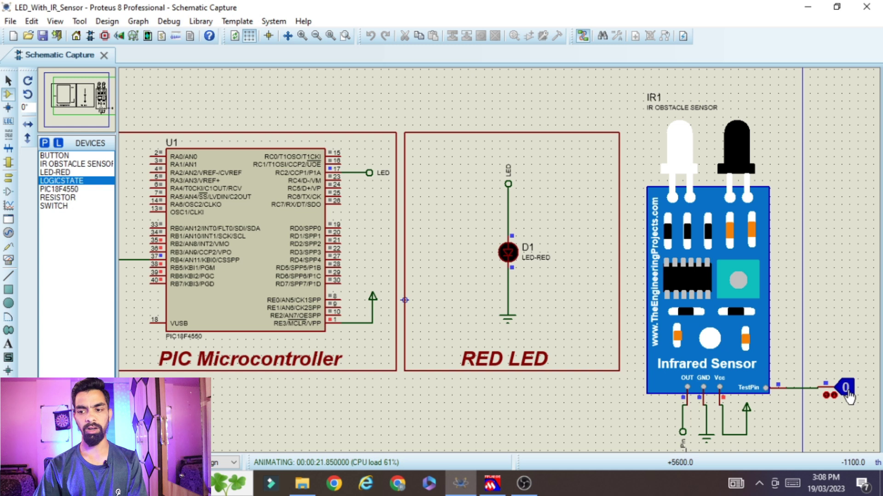
pyautogui.click(848, 394)
pyautogui.click(848, 394)
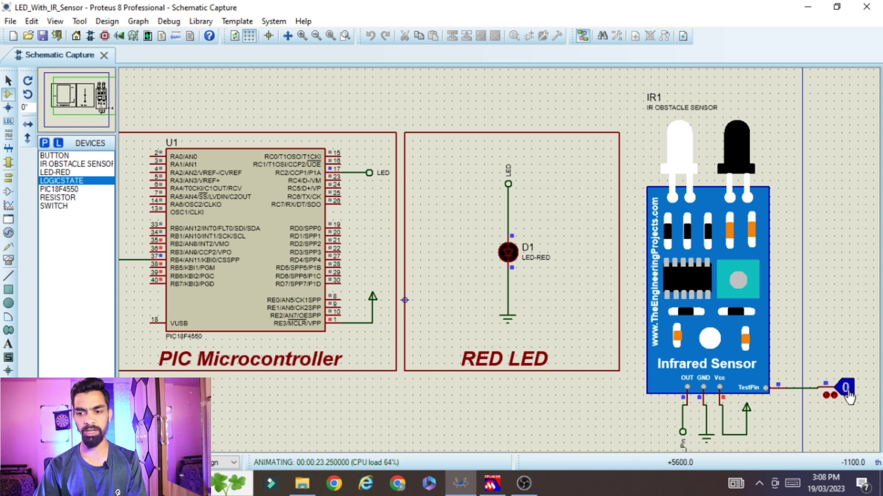
pyautogui.click(848, 393)
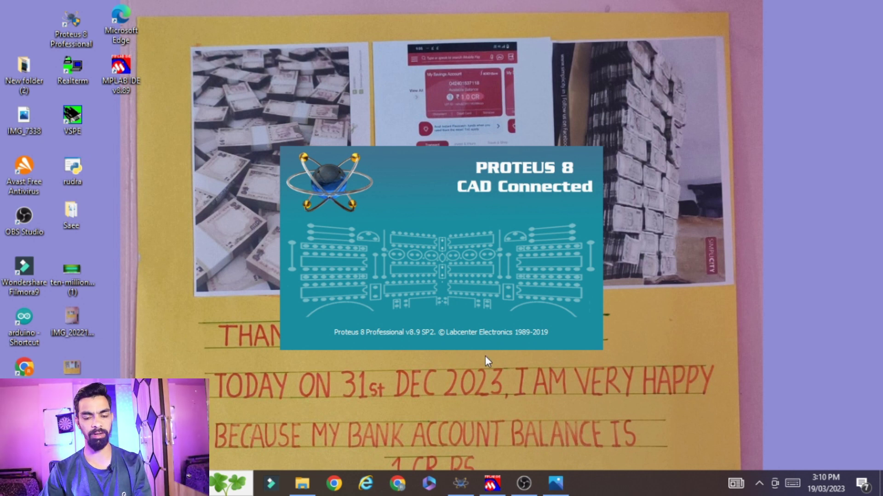
# In File Explorer, go from Youtube into PIC and select the LED_Plus_IR_Sensor folder.
pyautogui.moveTo(302, 483)
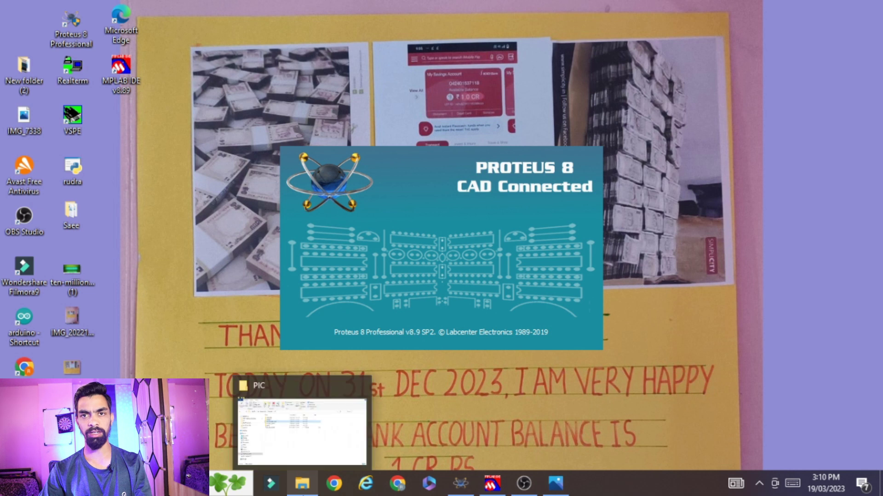
pyautogui.click(302, 482)
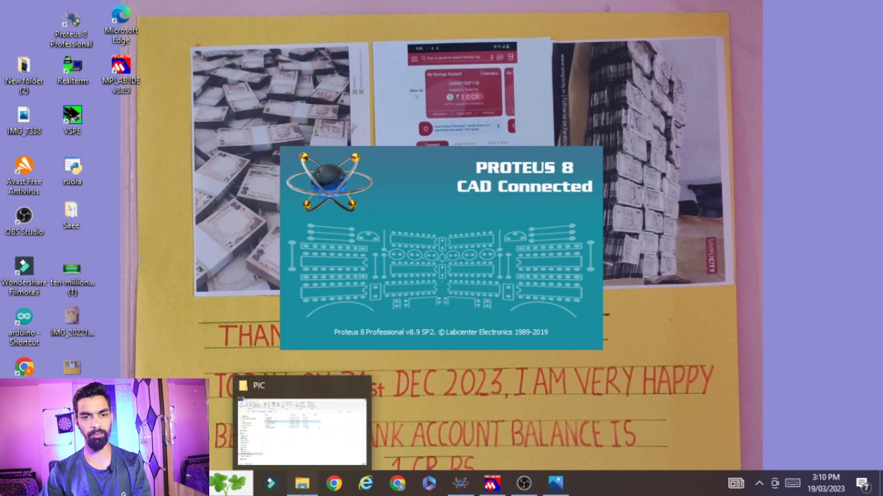
pyautogui.click(218, 102)
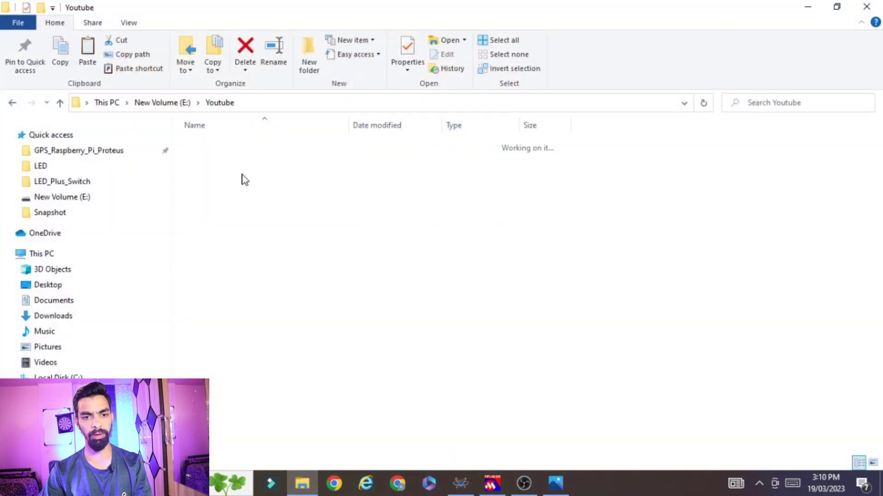
pyautogui.doubleClick(240, 159)
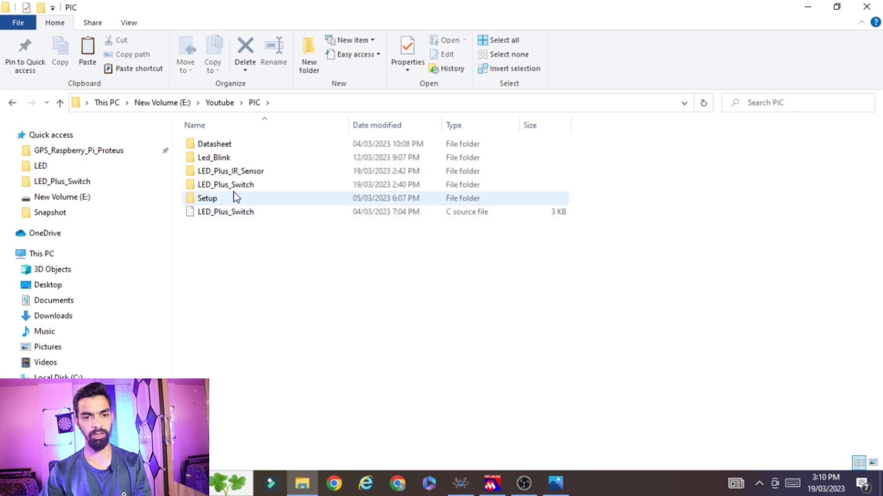
pyautogui.click(241, 174)
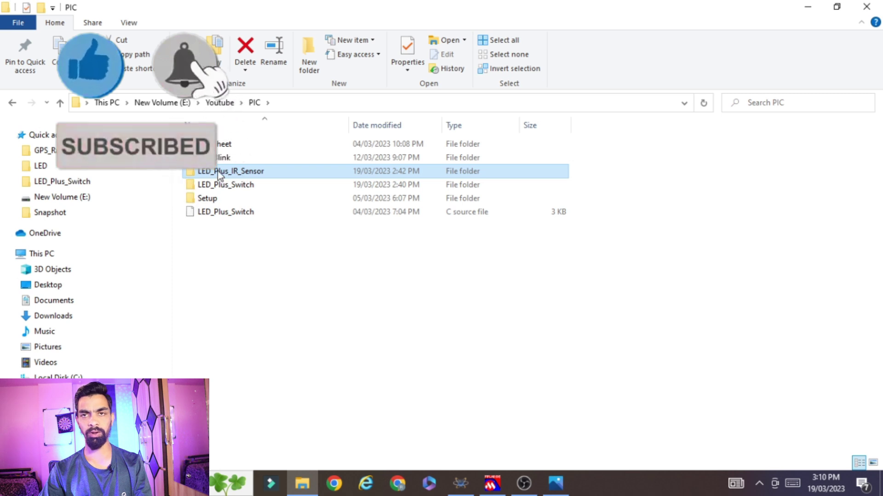
pyautogui.moveTo(218, 172)
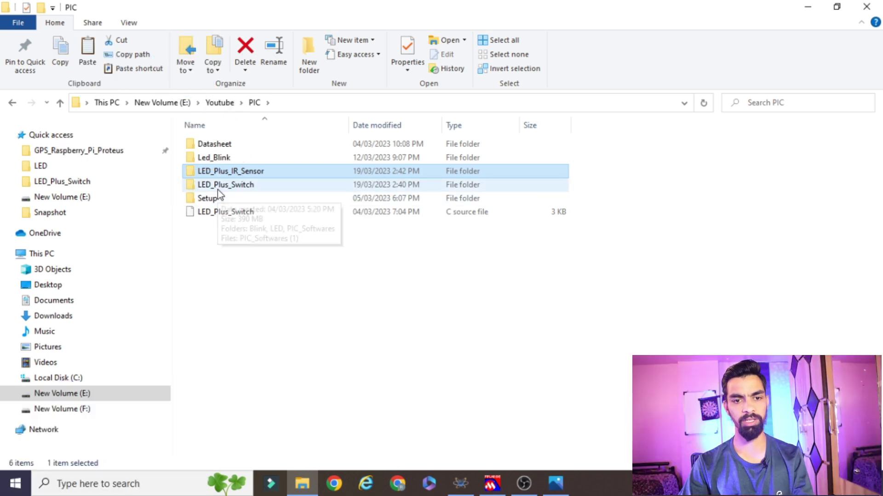
# Copy the InfraredSensorsTEP HEX, TEP and LIB files from Infrared Sensor Library for Proteus.
pyautogui.doubleClick(233, 176)
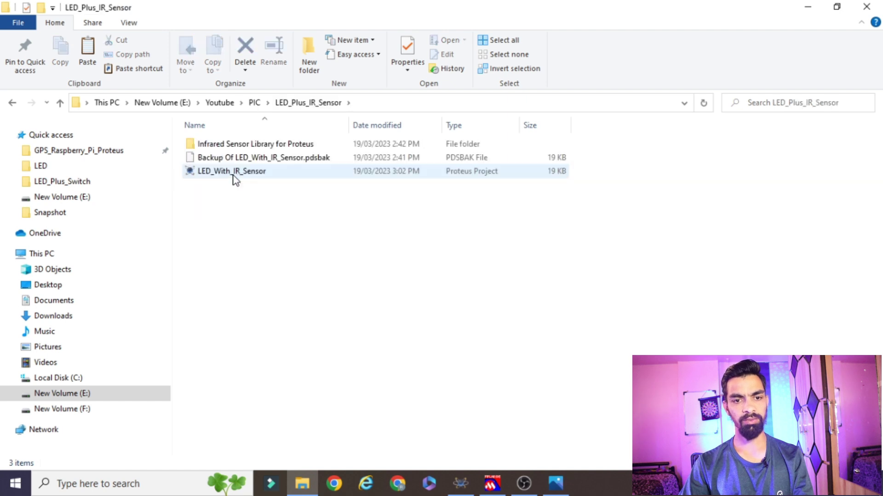
pyautogui.click(247, 143)
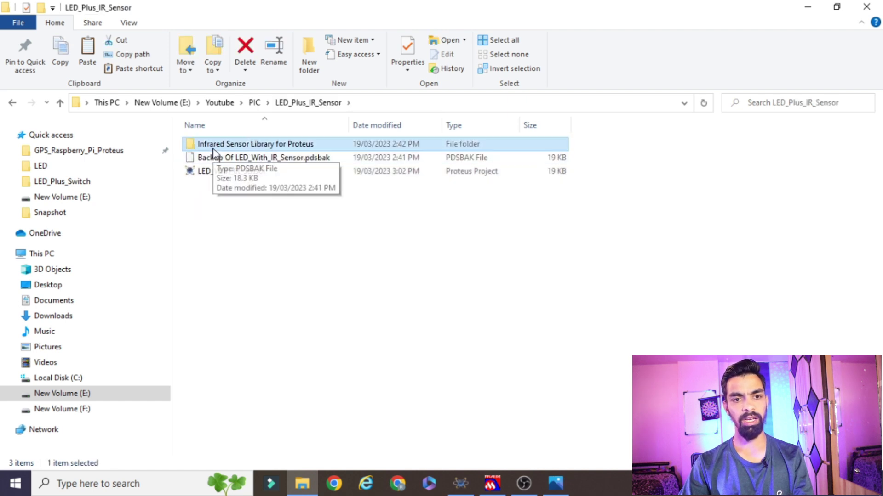
pyautogui.doubleClick(284, 146)
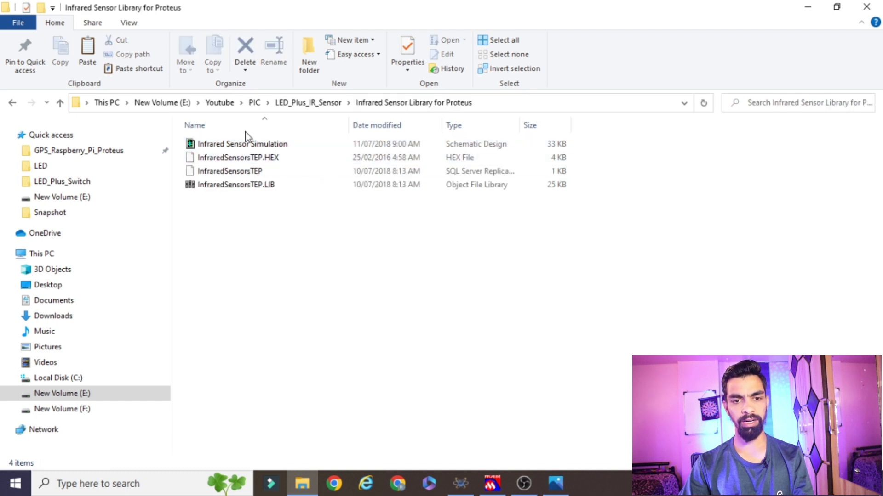
pyautogui.click(252, 184)
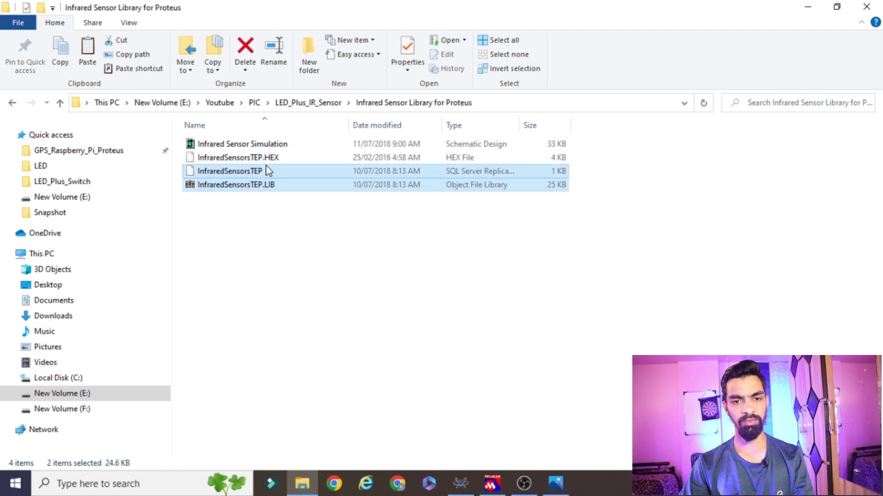
pyautogui.keyDown('shift'); pyautogui.click(278, 158); pyautogui.keyUp('shift')
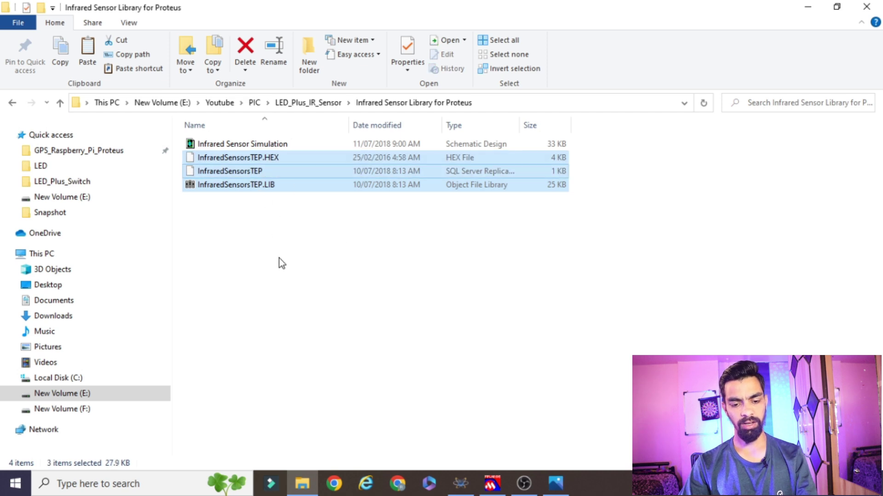
pyautogui.rightClick(260, 183)
pyautogui.click(66, 366)
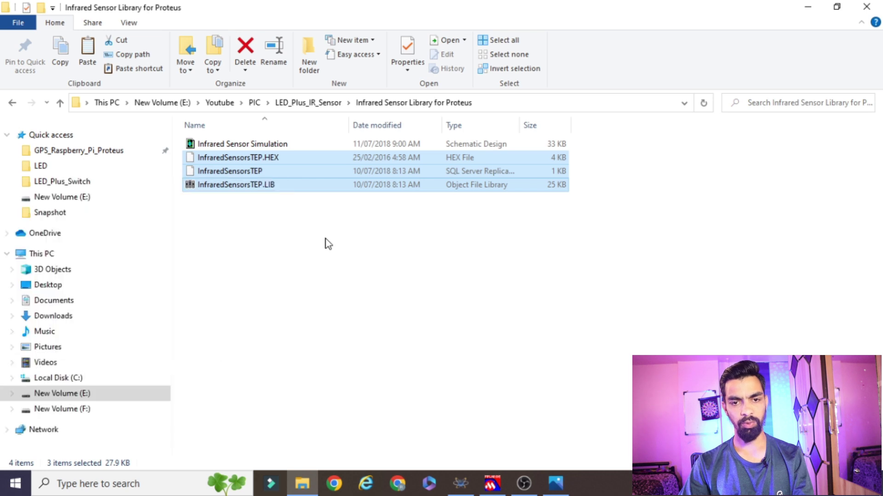
# Browse to C:\Program Files (x86)\Labcenter Electronics\Proteus 8 Professional\DATA\LIBRARY.
pyautogui.click(82, 379)
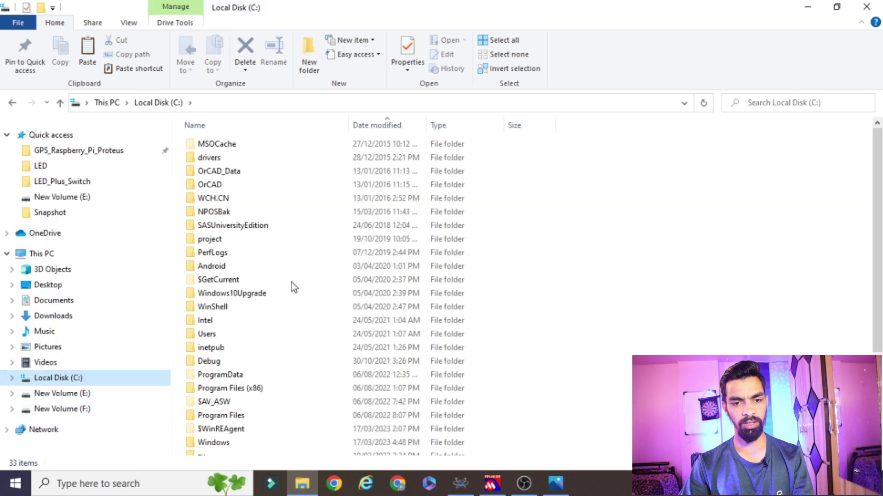
pyautogui.doubleClick(252, 389)
pyautogui.click(269, 236)
pyautogui.press('l')
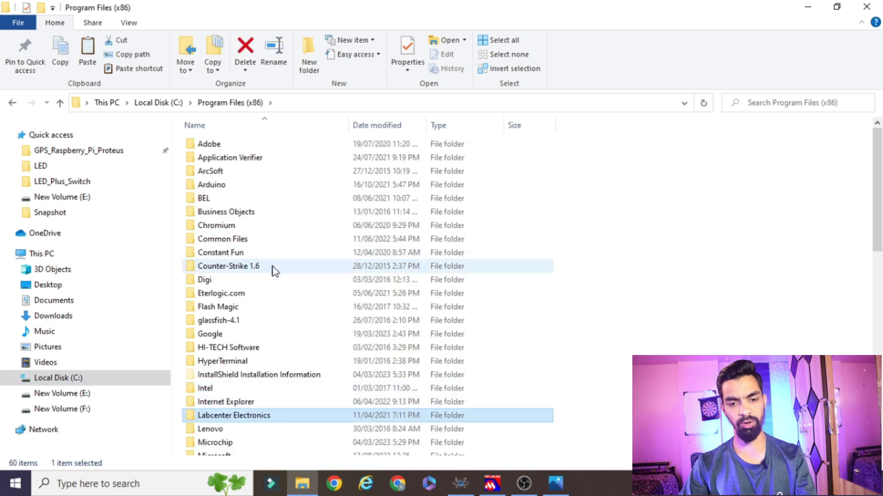
pyautogui.doubleClick(210, 418)
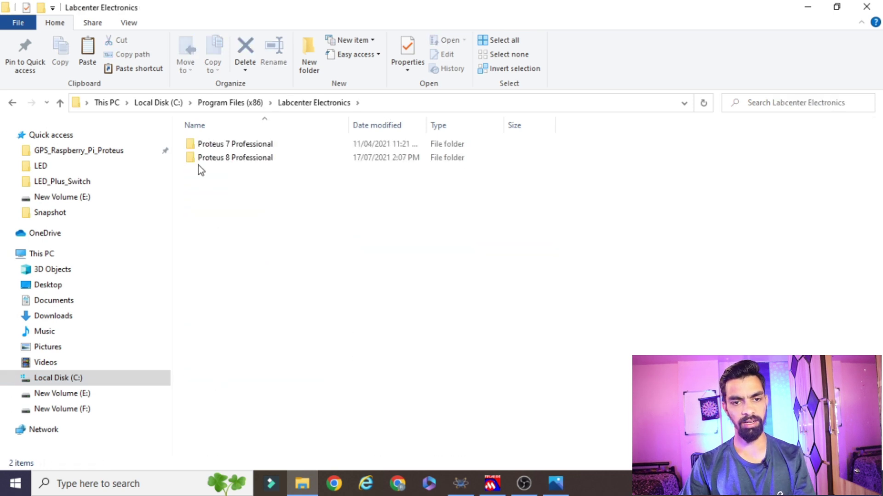
pyautogui.doubleClick(230, 159)
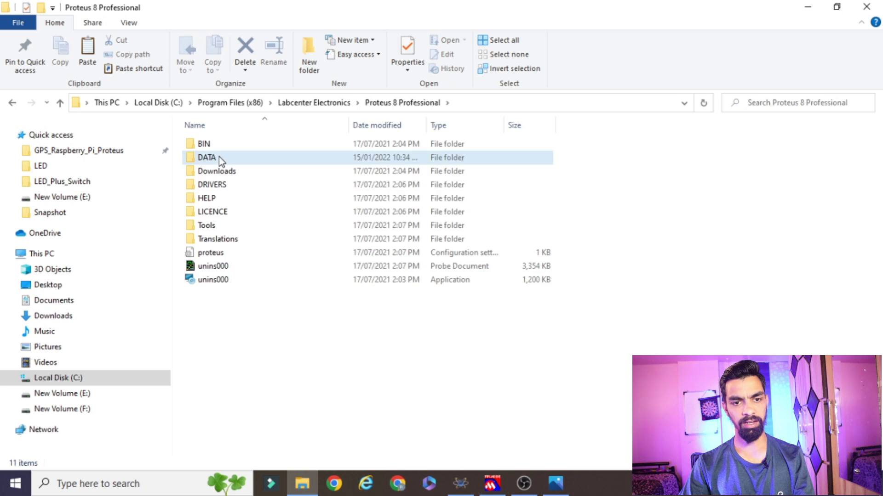
pyautogui.doubleClick(219, 157)
pyautogui.doubleClick(237, 159)
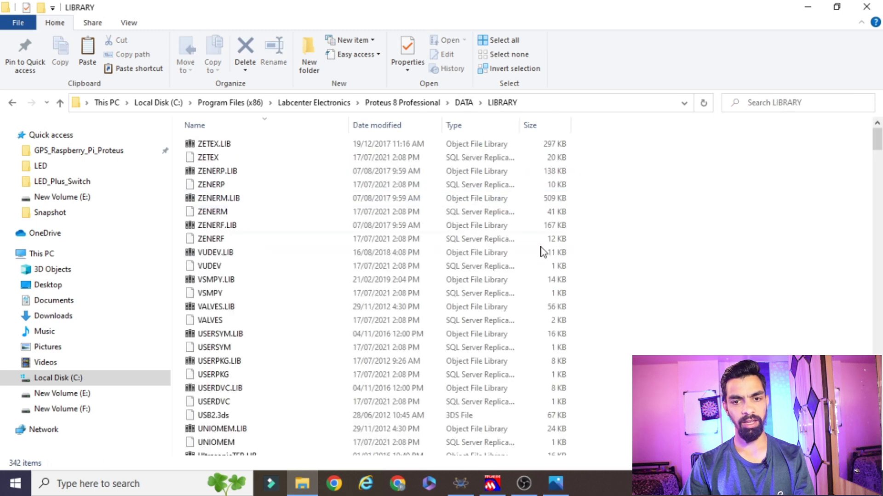
# Paste the library files into LIBRARY, replacing existing copies with administrator permission.
pyautogui.rightClick(705, 232)
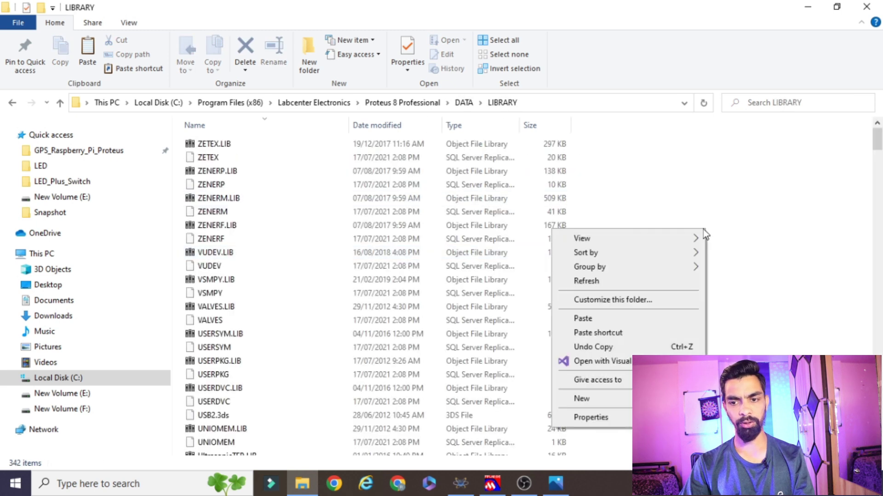
pyautogui.click(585, 319)
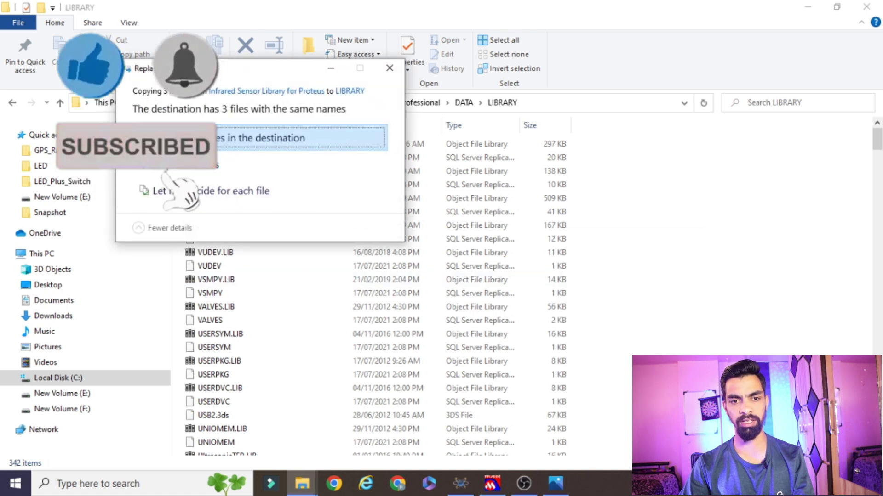
pyautogui.click(289, 140)
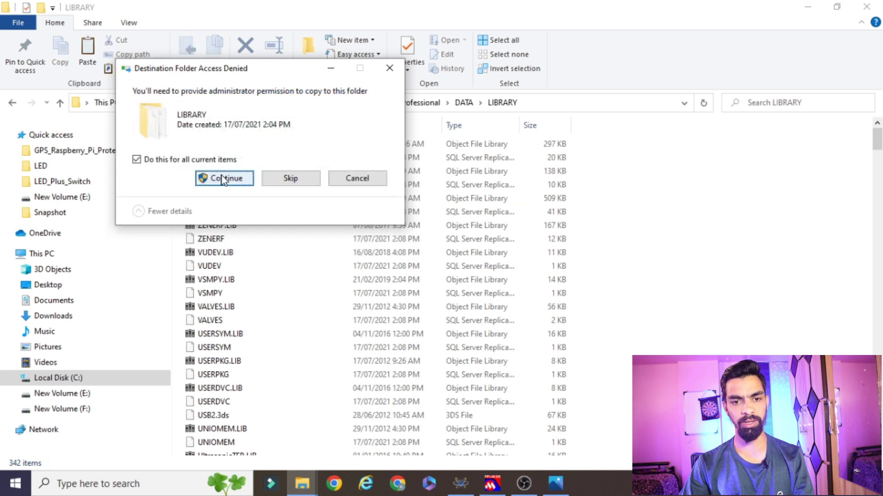
pyautogui.click(225, 179)
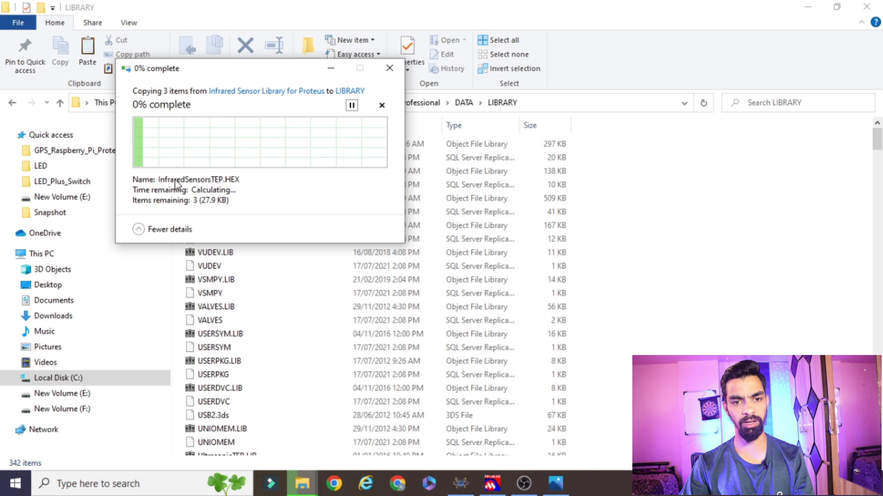
# Check the LIBRARY folder's full path, then minimize File Explorer.
pyautogui.click(780, 263)
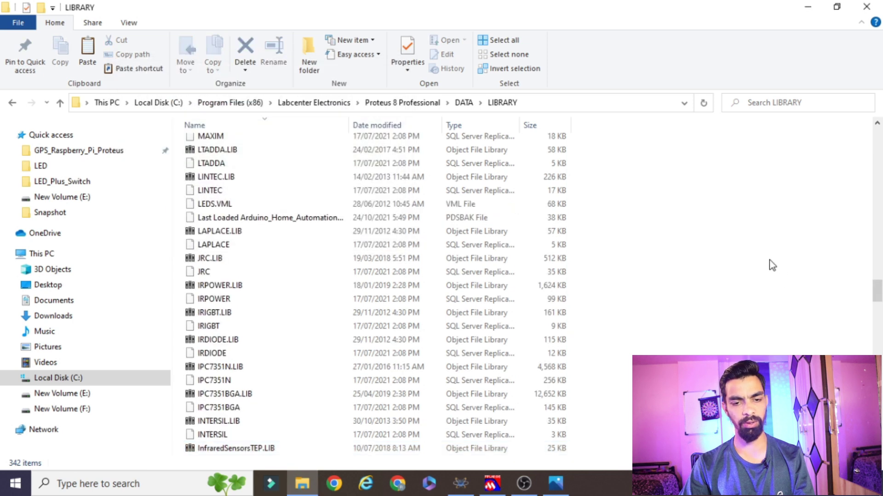
pyautogui.click(577, 103)
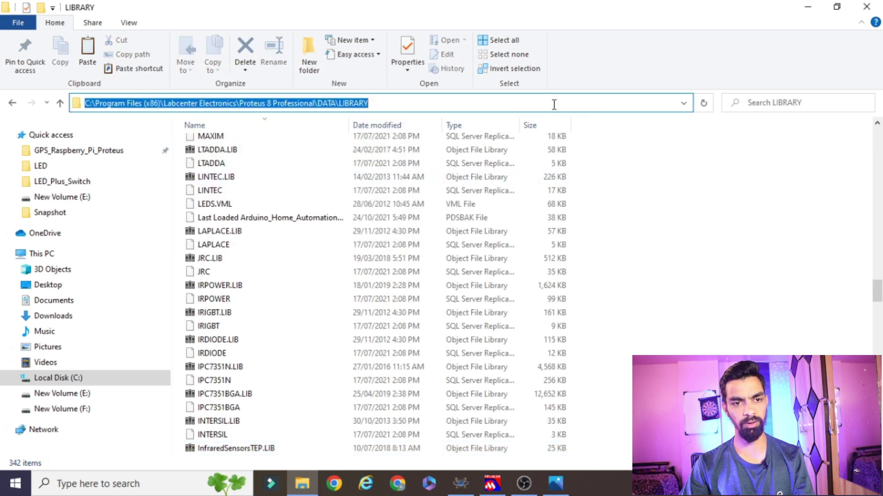
pyautogui.click(741, 282)
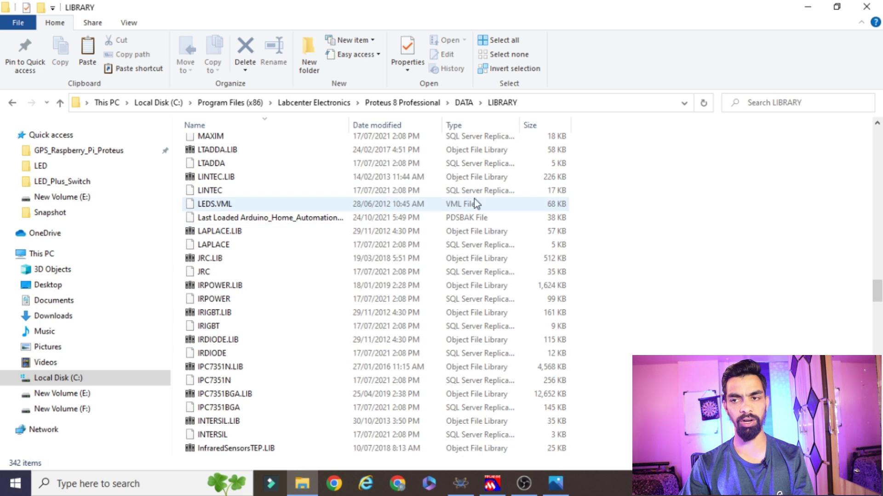
pyautogui.click(808, 6)
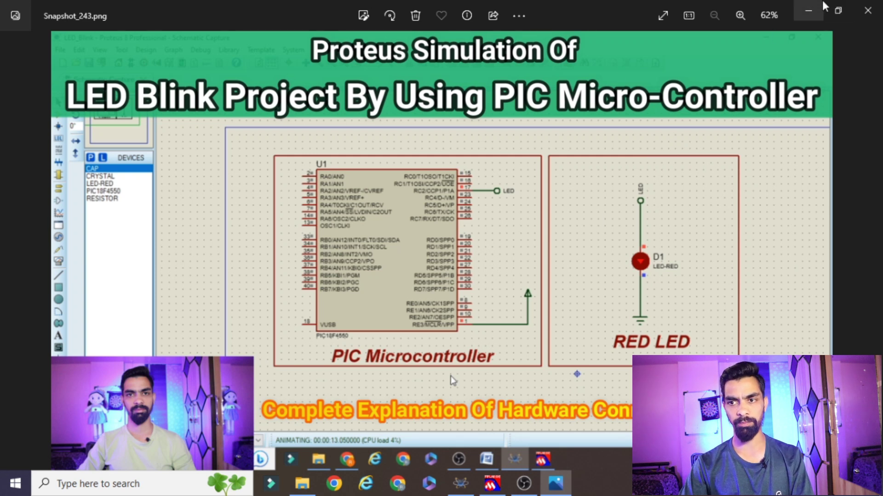
# Minimize the Snapshot_243.png viewer, return to Proteus and pan the LED_With_IR_Sensor schematic right.
pyautogui.click(818, 16)
pyautogui.click(464, 478)
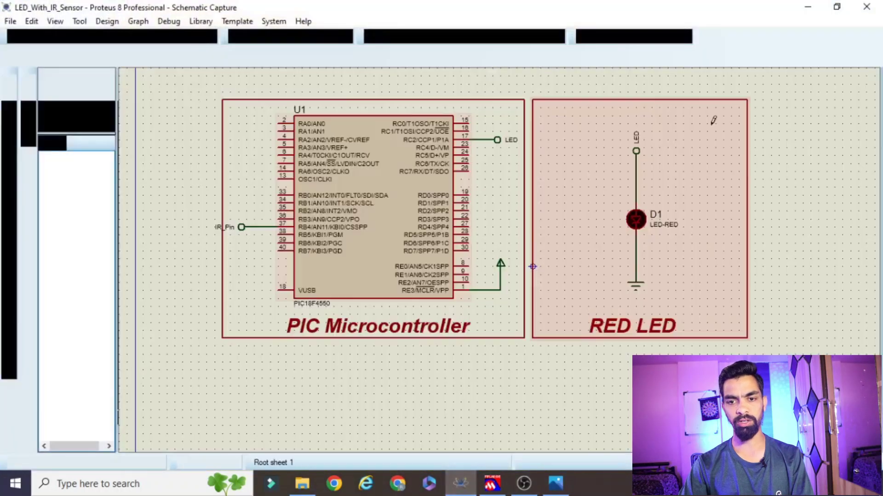
pyautogui.scroll(1, 679, 73)
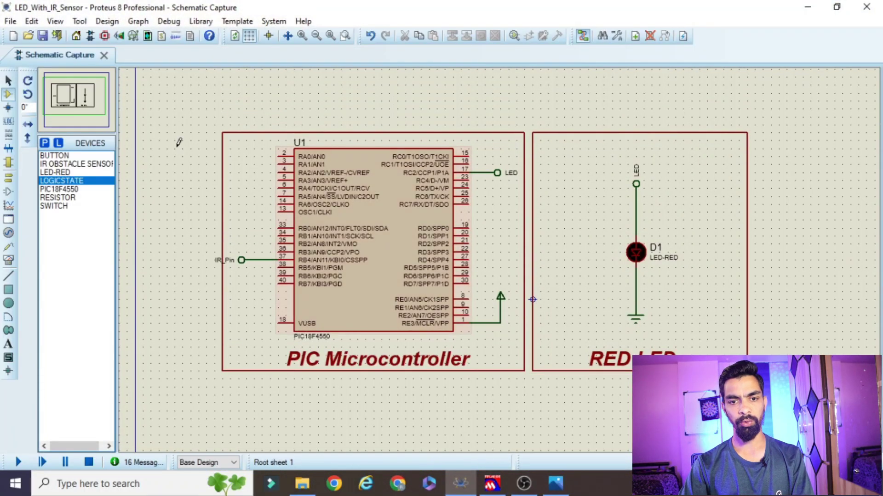
pyautogui.hscroll(1, 824, 348)
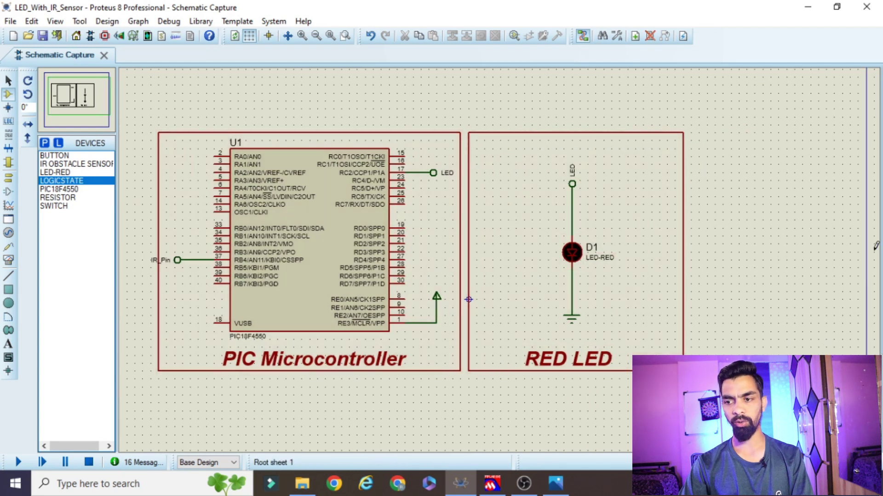
pyautogui.hscroll(1, 682, 145)
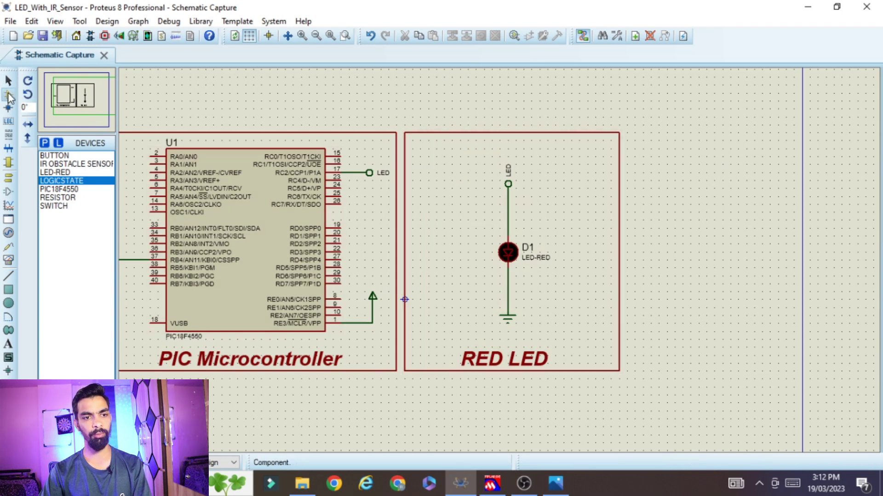
# Search 'ir sensor', add IR OBSTACLE SENSOR, and place IR1 right of the RED LED block.
pyautogui.click(44, 143)
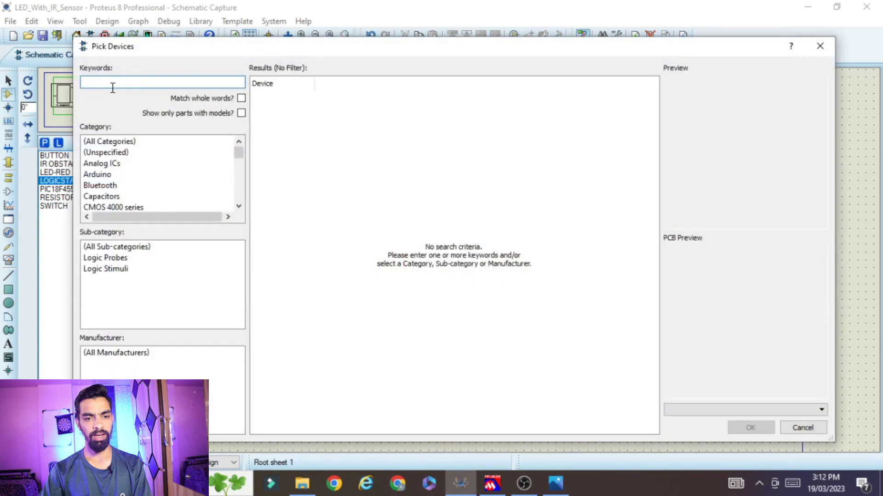
pyautogui.write('ir sensor')
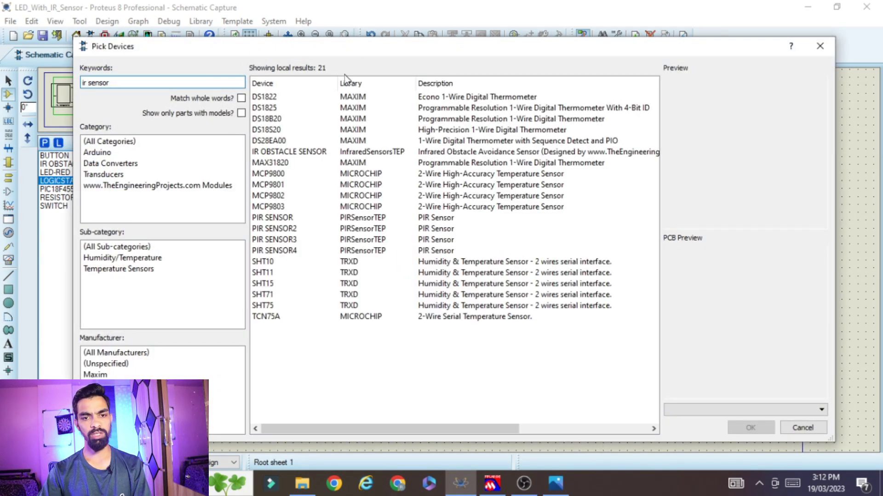
pyautogui.click(295, 153)
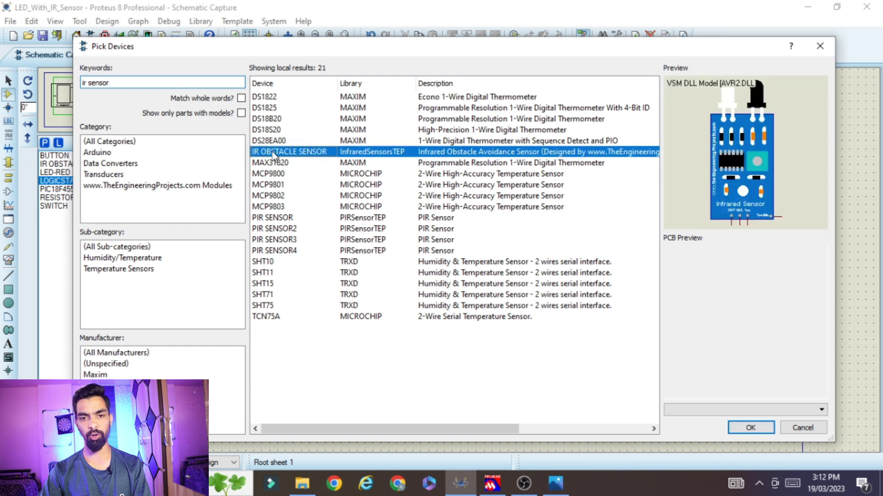
pyautogui.click(746, 428)
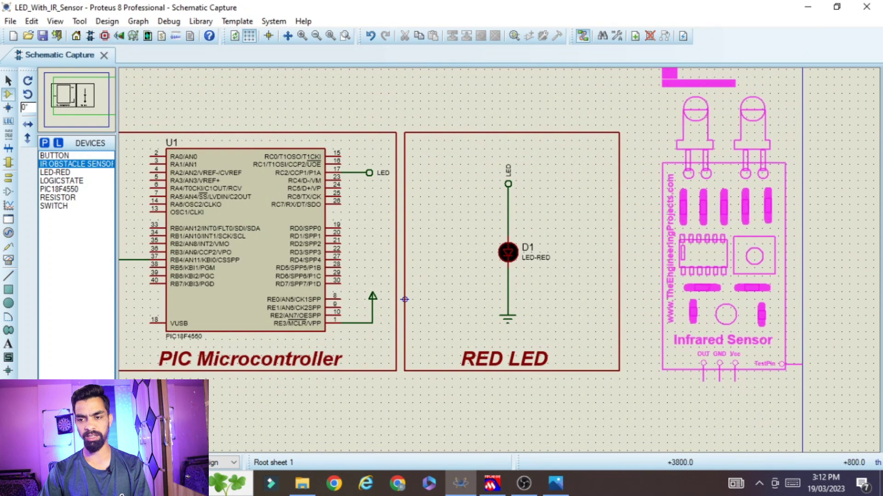
pyautogui.click(715, 251)
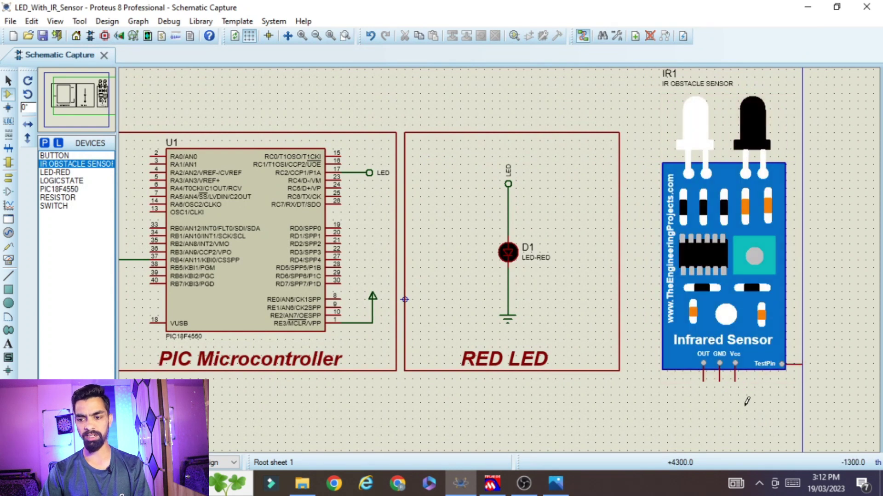
pyautogui.scroll(2, 727, 390)
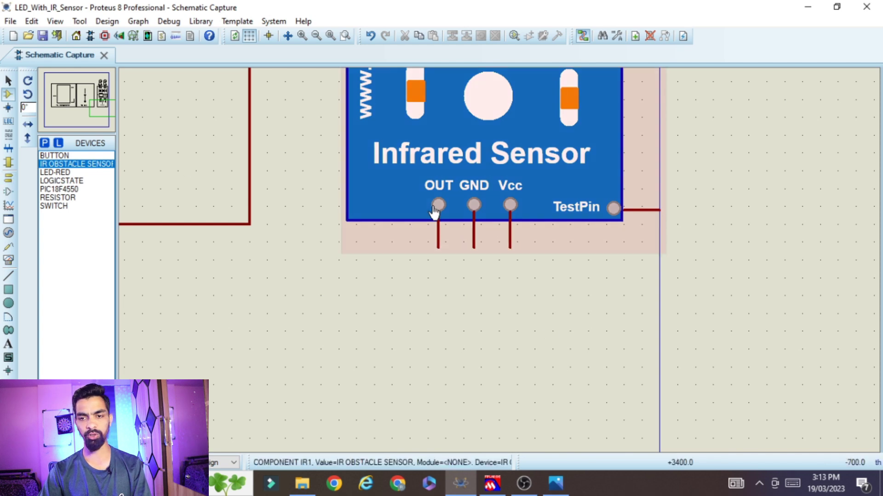
# Place a POWER terminal below the sensor and wire the Vcc pin to it.
pyautogui.click(8, 178)
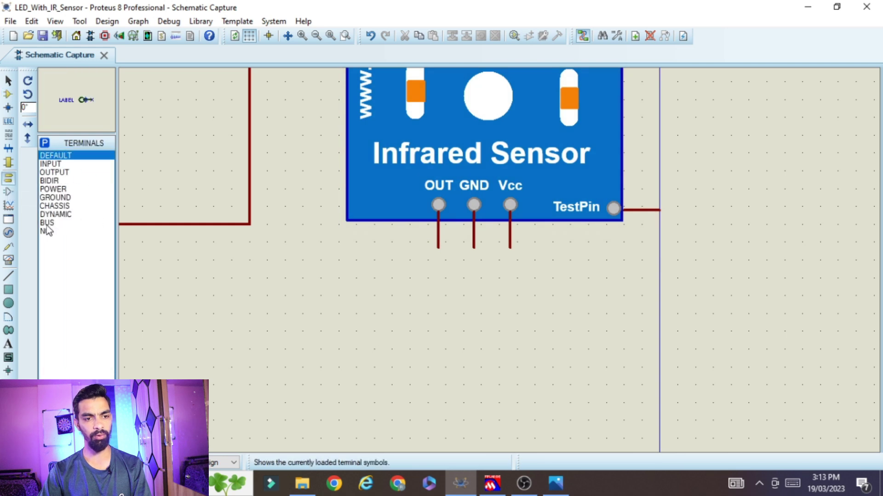
pyautogui.click(56, 190)
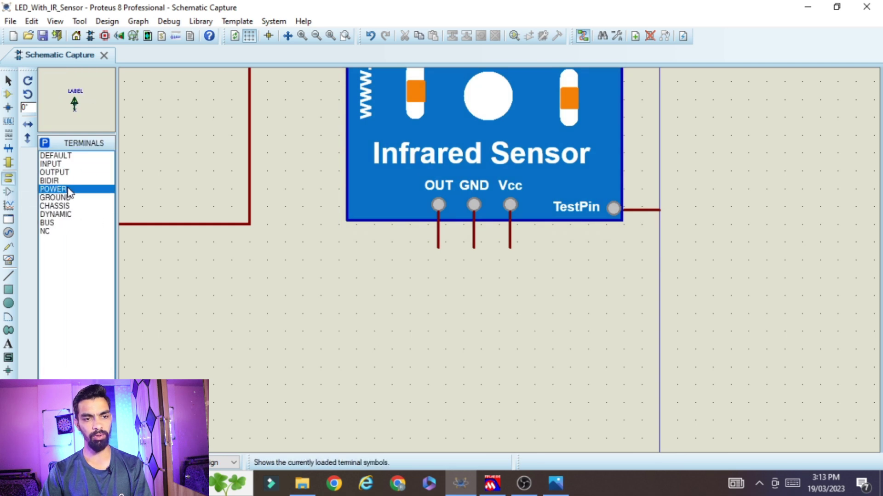
pyautogui.click(553, 260)
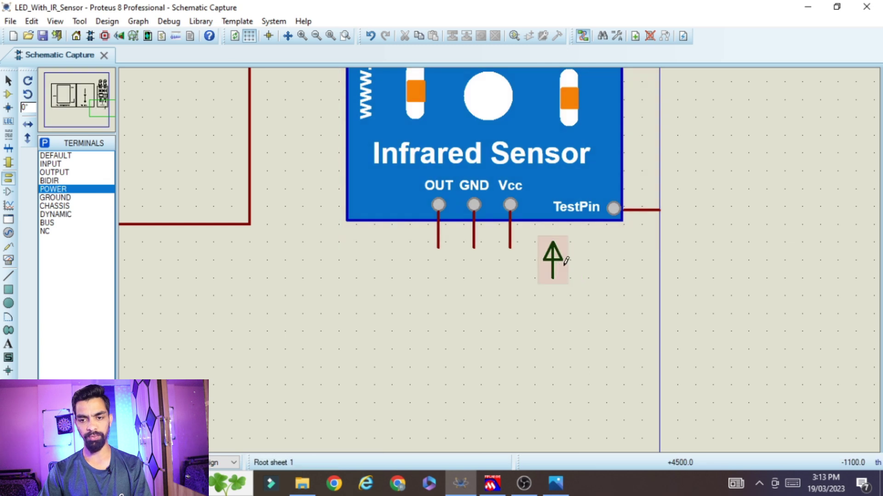
pyautogui.click(509, 246)
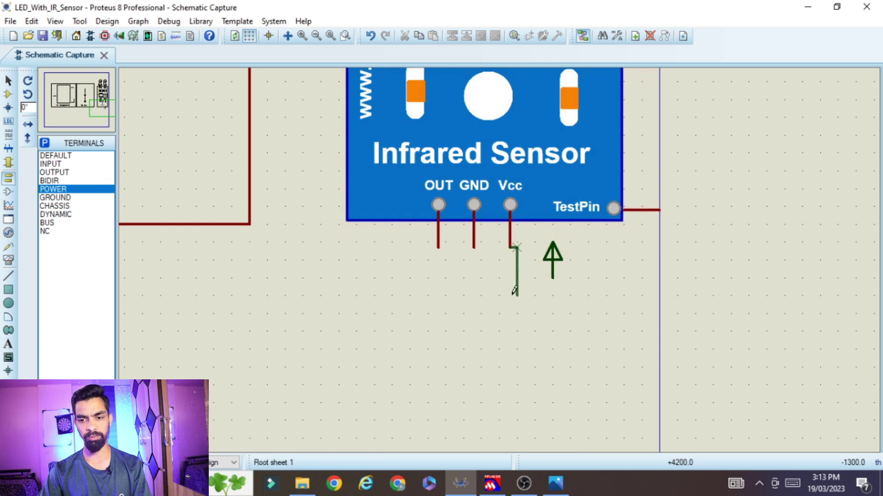
pyautogui.click(552, 274)
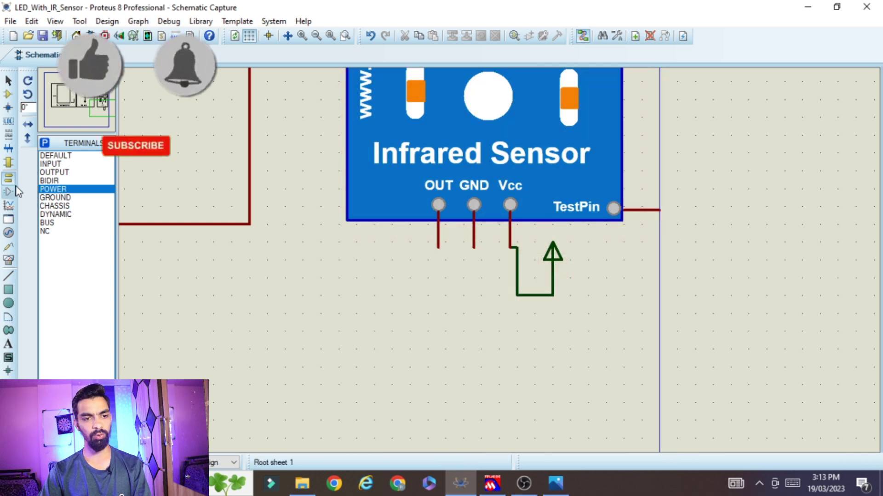
# Place a GROUND terminal below the sensor and wire the GND pin to it.
pyautogui.click(53, 190)
pyautogui.click(54, 198)
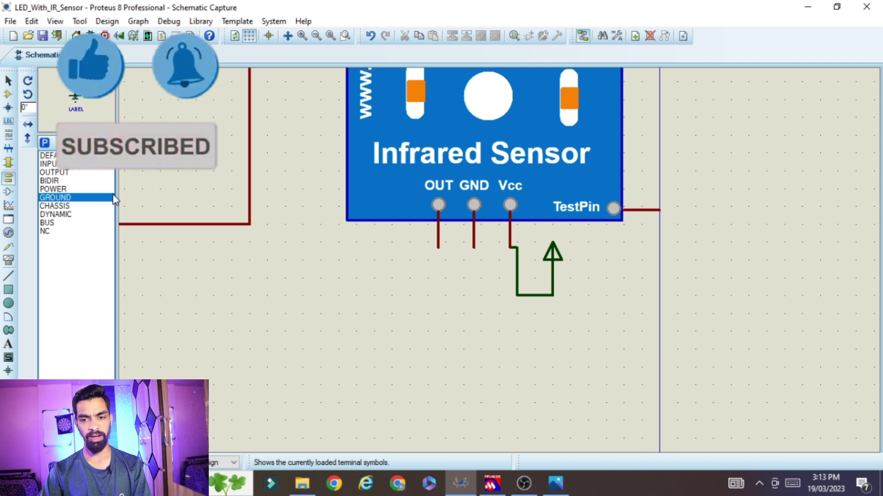
pyautogui.click(481, 297)
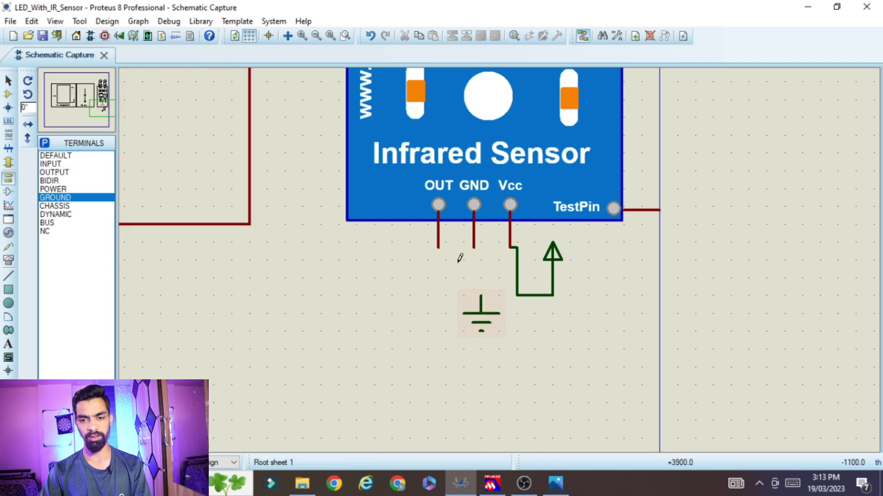
pyautogui.click(473, 248)
pyautogui.click(481, 297)
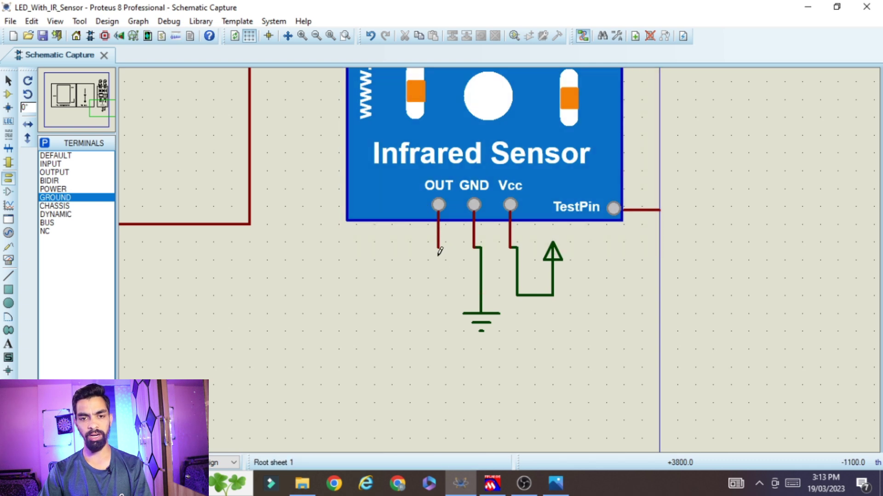
pyautogui.scroll(-3, 439, 251)
pyautogui.scroll(2, 230, 210)
pyautogui.scroll(2, 541, 227)
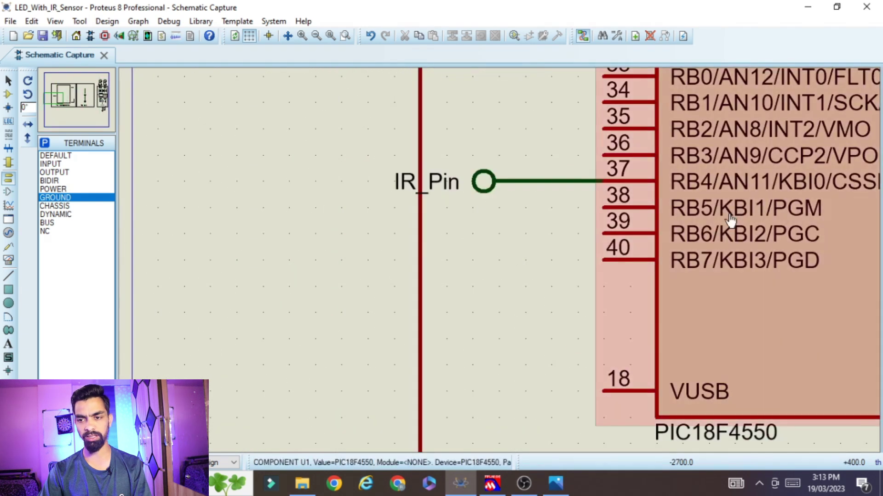
pyautogui.scroll(-1, 730, 221)
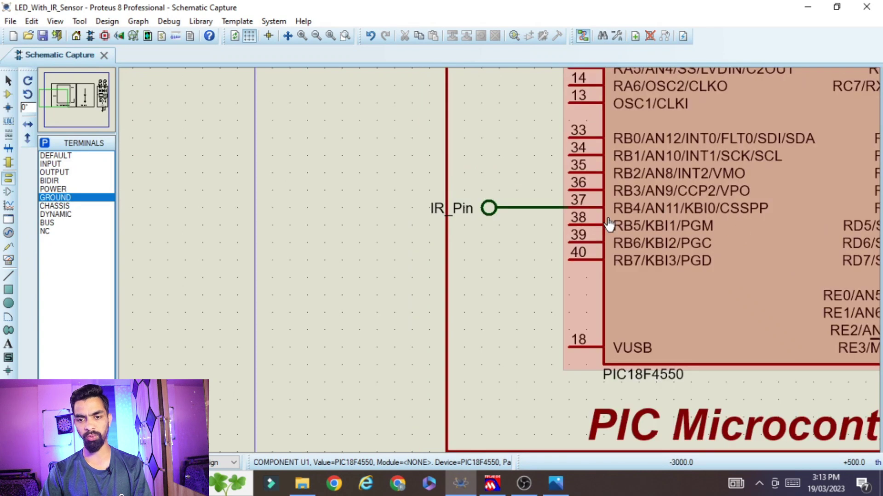
pyautogui.scroll(-3, 579, 282)
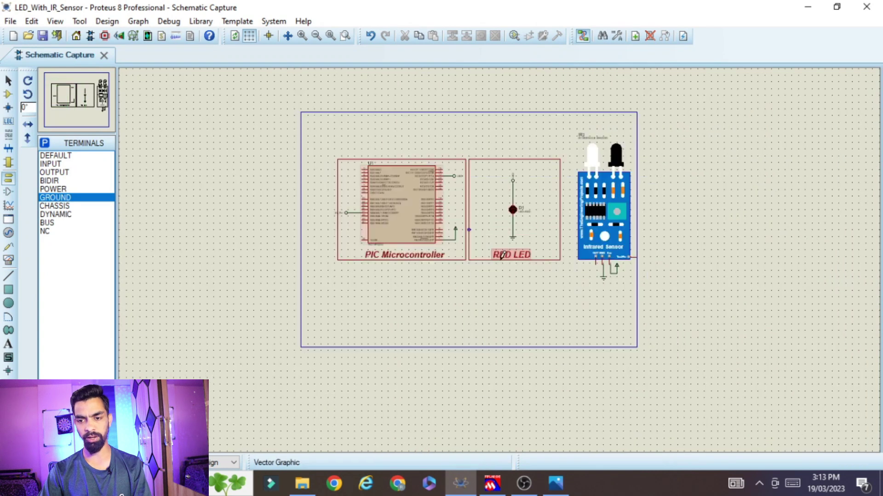
pyautogui.scroll(1, 502, 256)
pyautogui.scroll(1, 508, 250)
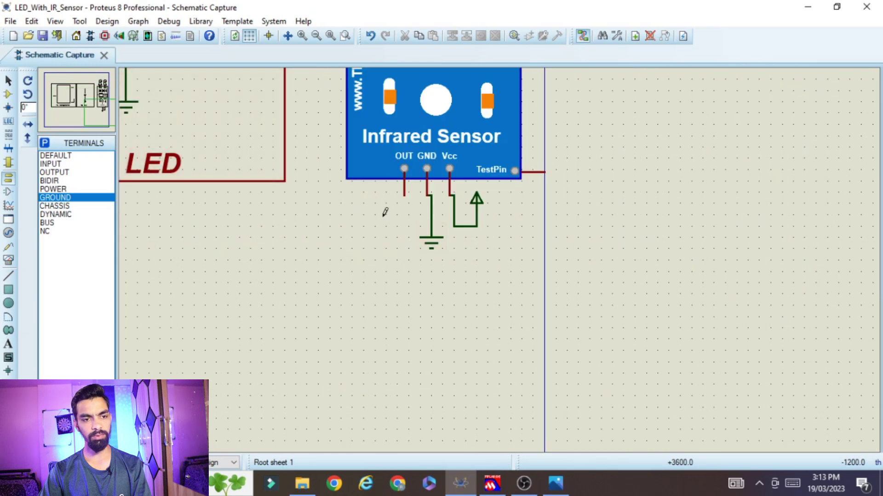
pyautogui.scroll(1, 407, 193)
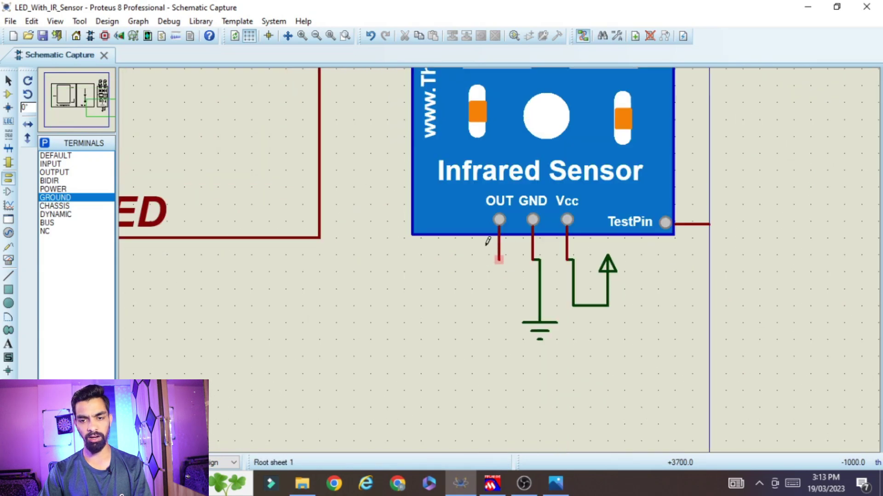
# Place a default terminal, wire it to the sensor's OUT pin, and label it IR_Sensor.
pyautogui.click(8, 179)
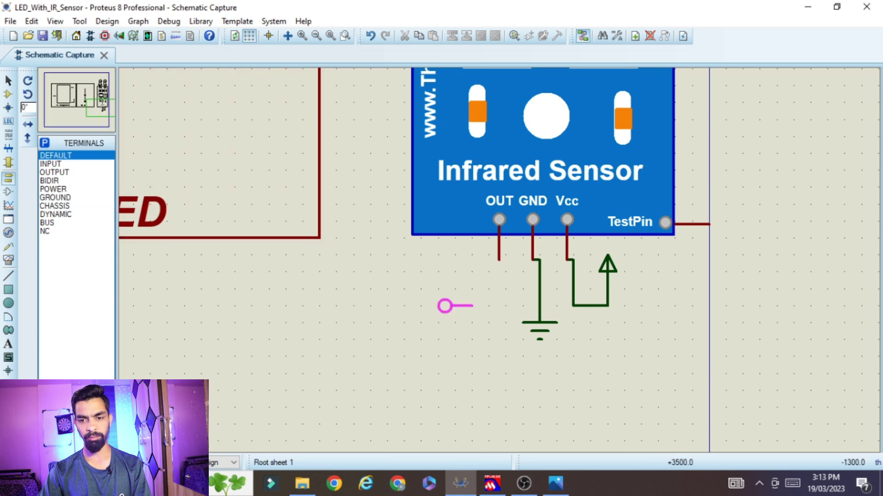
pyautogui.click(444, 306)
pyautogui.click(499, 259)
pyautogui.click(471, 305)
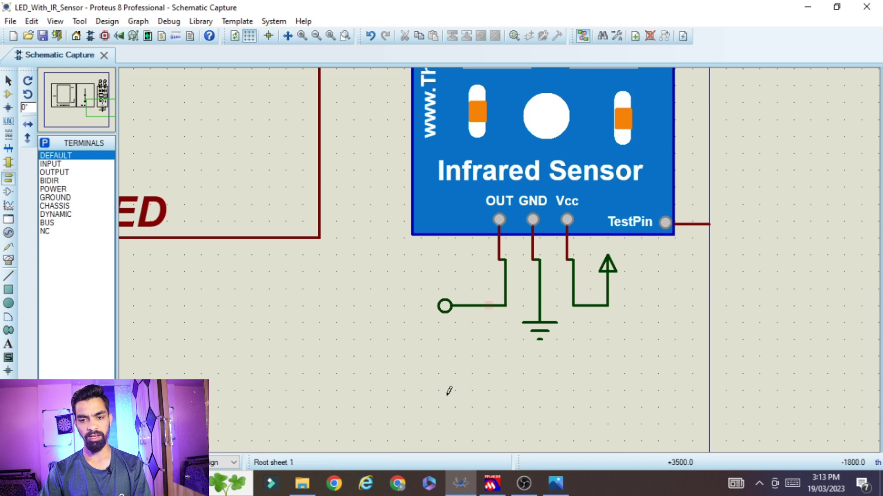
pyautogui.doubleClick(444, 306)
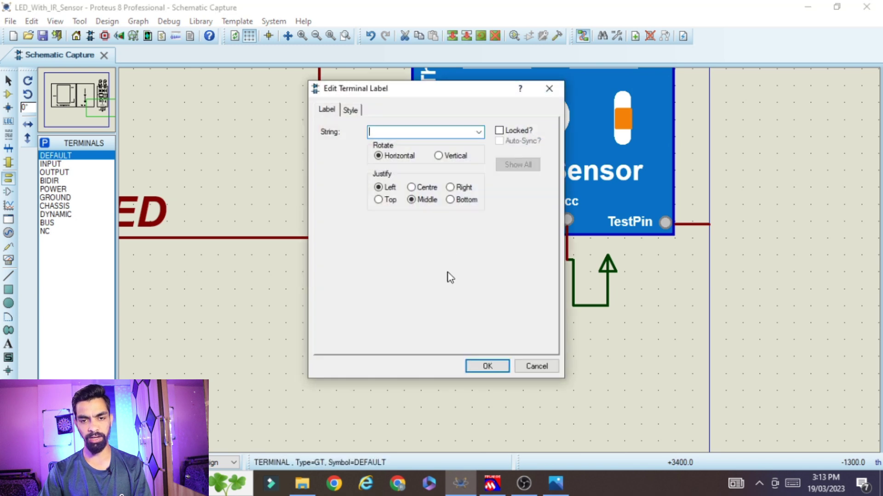
pyautogui.write('IR_Sensor')
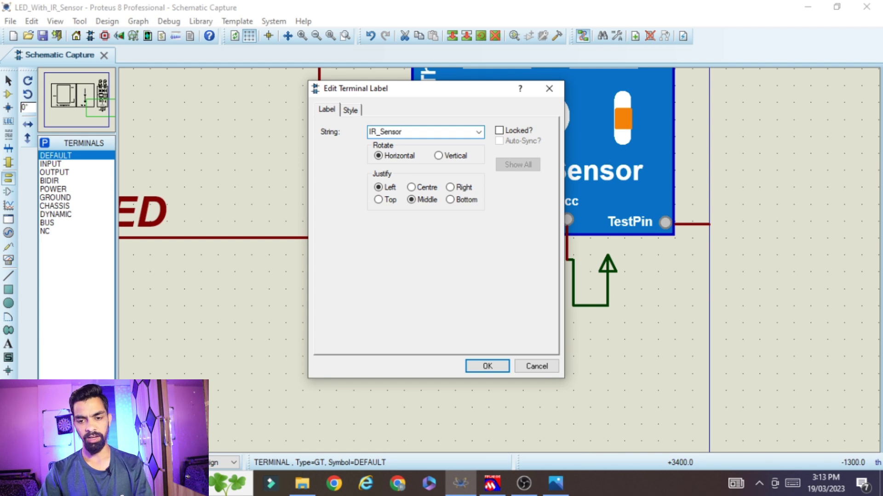
pyautogui.click(494, 370)
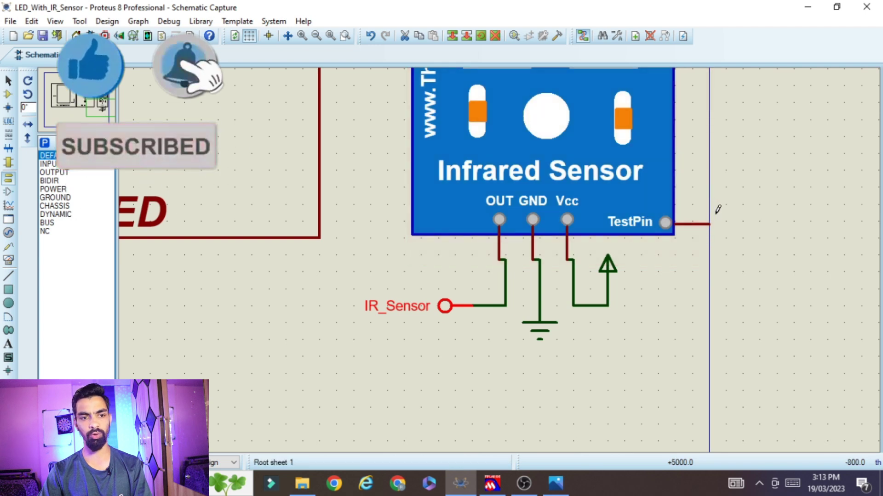
pyautogui.click(8, 95)
# Search the device library for 'logic state' and add LOGICSTATE to the parts list.
pyautogui.click(45, 144)
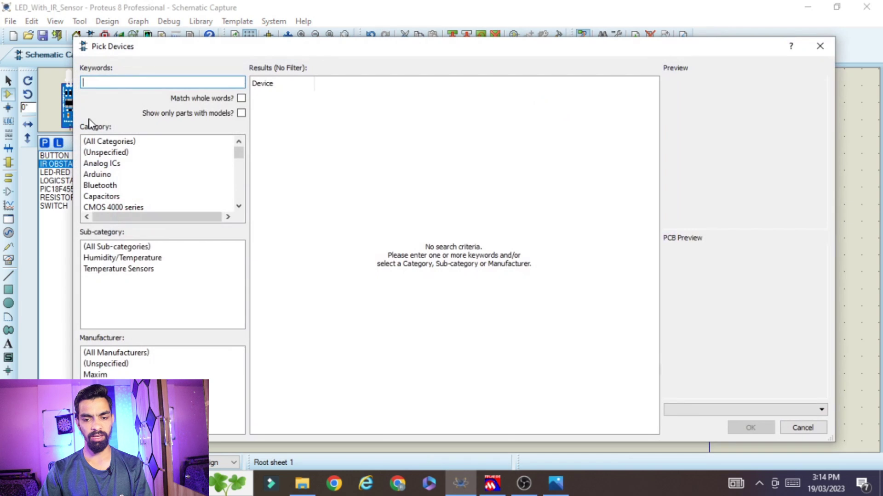
pyautogui.write('logic state')
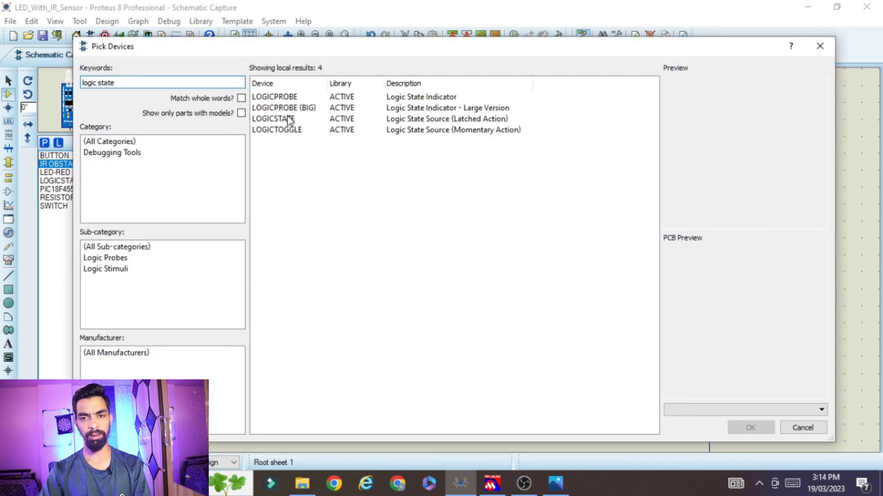
pyautogui.click(295, 120)
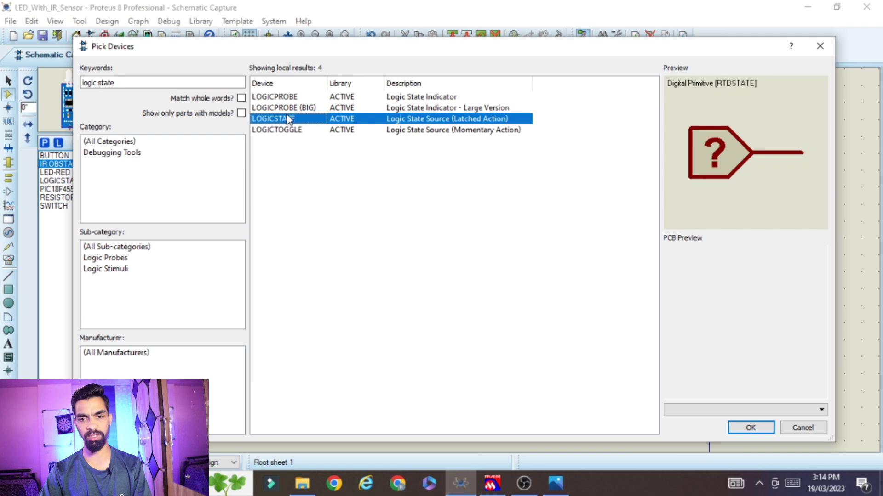
pyautogui.click(753, 428)
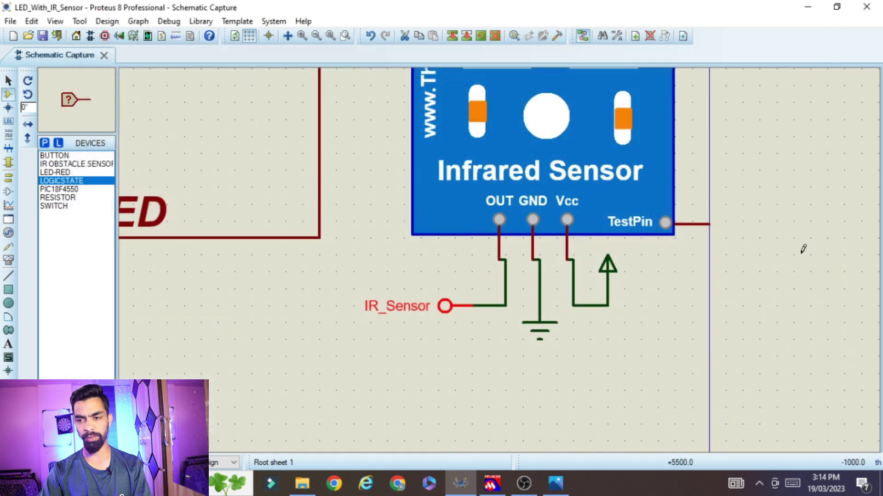
# Place LOGICSTATE right of the sensor, rotate it 180 degrees, and wire TestPin to it.
pyautogui.click(792, 220)
pyautogui.rightClick(791, 218)
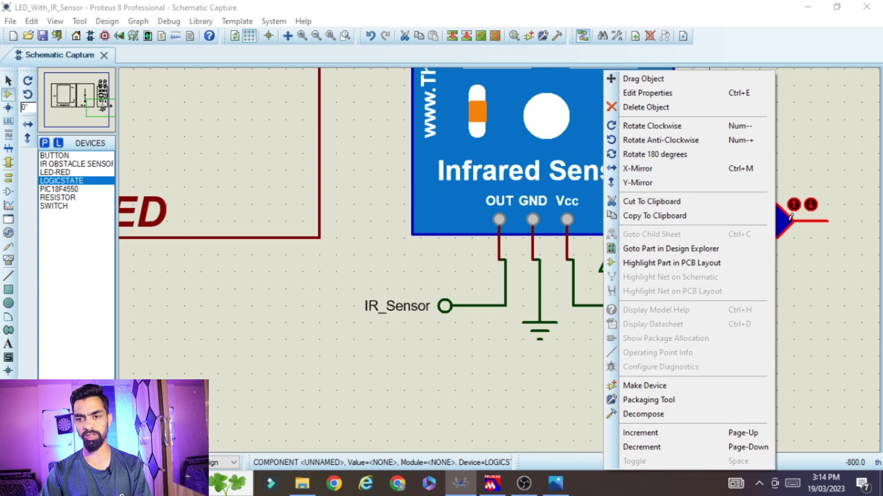
pyautogui.click(655, 154)
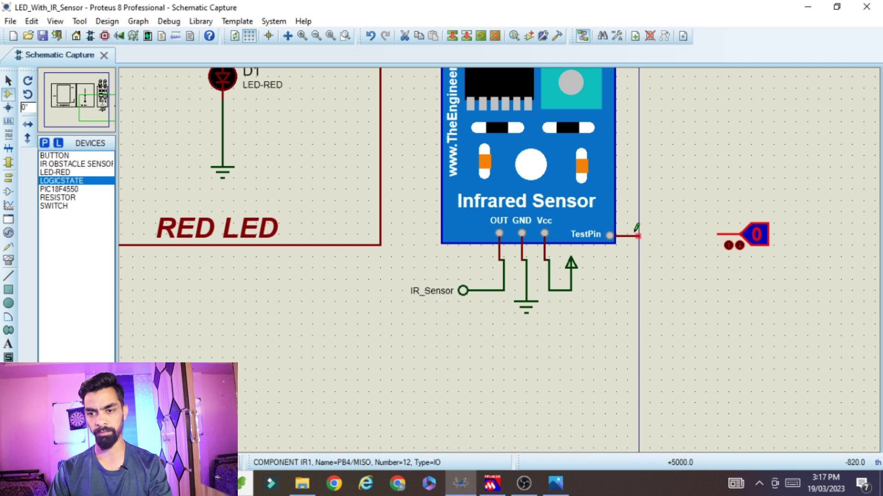
pyautogui.click(640, 235)
pyautogui.click(717, 235)
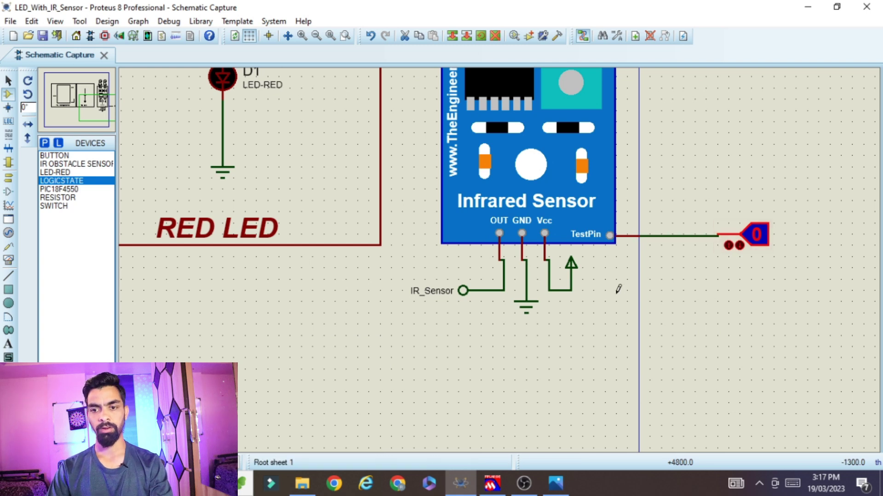
# Place a DEFAULT terminal left of the PIC and wire it to pin 37 (RB4).
pyautogui.scroll(-1, 575, 257)
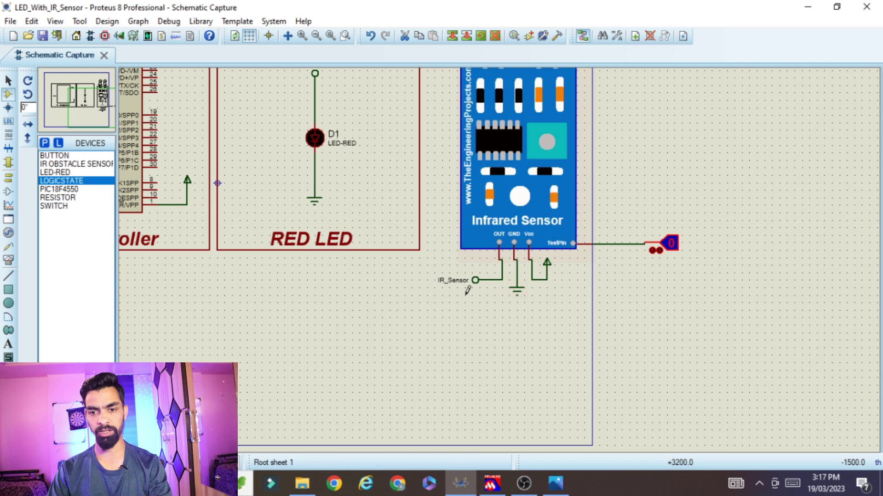
pyautogui.scroll(1, 586, 212)
pyautogui.scroll(-2, 516, 244)
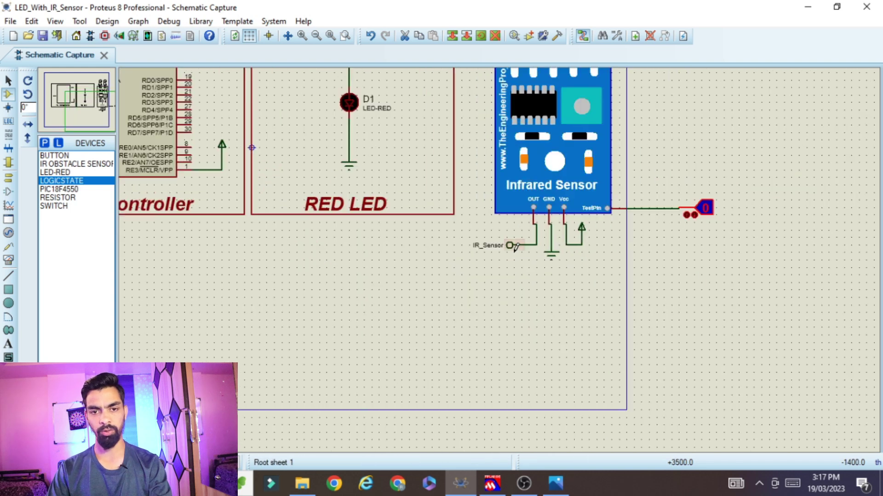
pyautogui.scroll(2, 269, 223)
pyautogui.scroll(3, 516, 258)
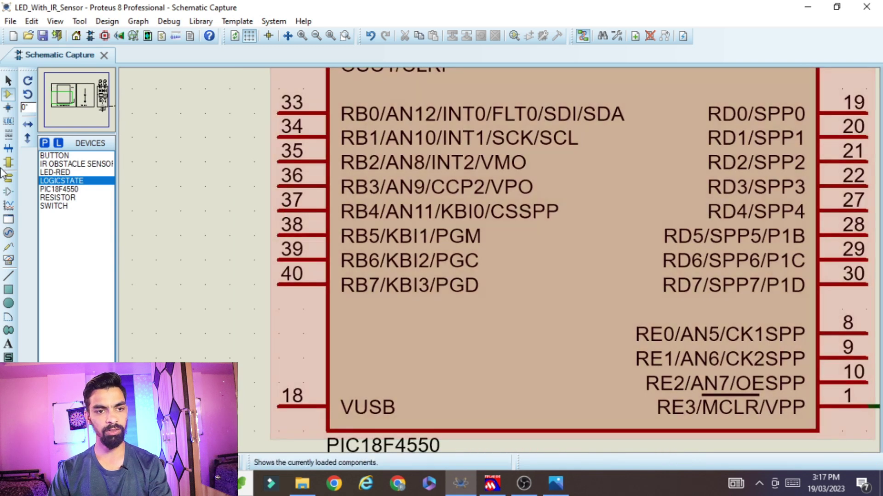
pyautogui.click(9, 179)
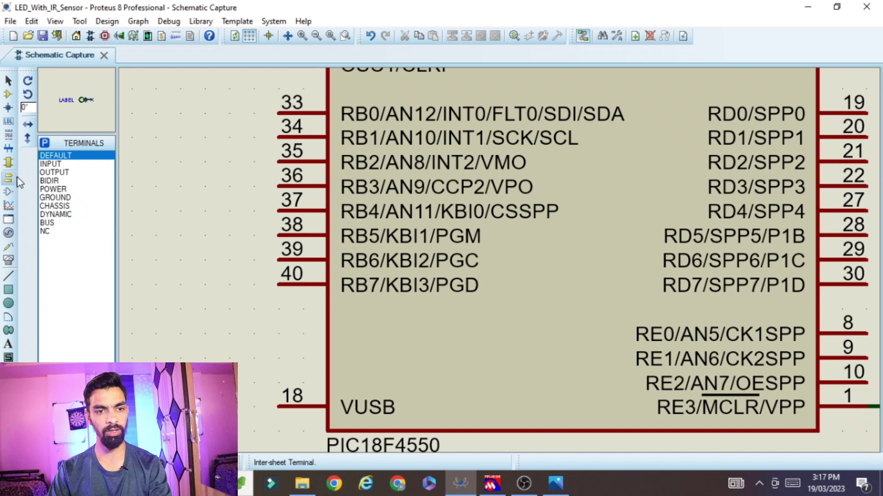
pyautogui.click(186, 211)
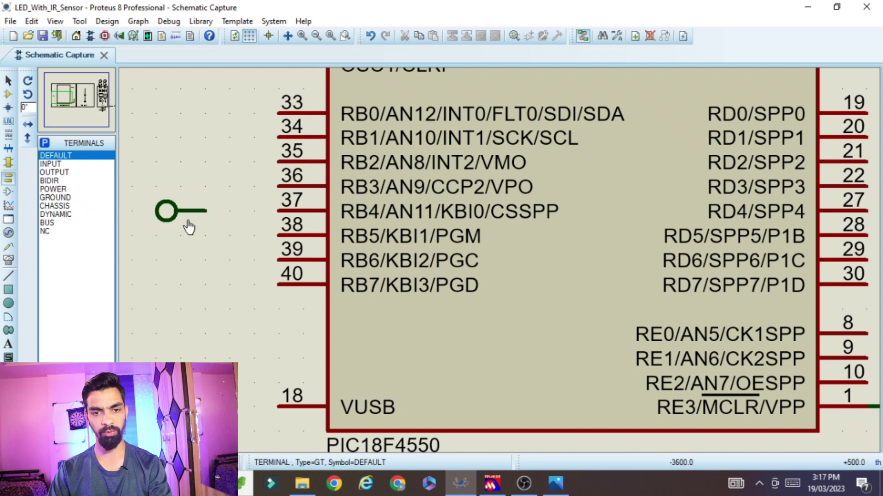
pyautogui.click(278, 211)
pyautogui.click(206, 211)
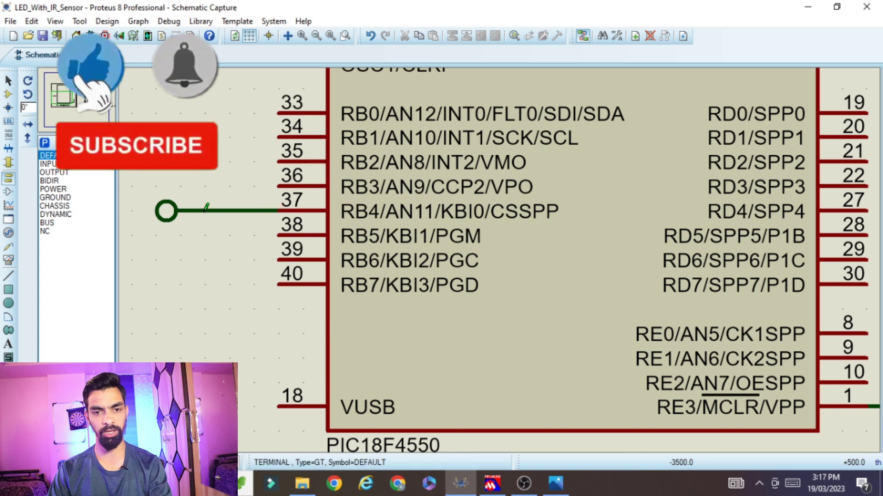
# Label the new terminal IR_Sensor.
pyautogui.click(178, 224)
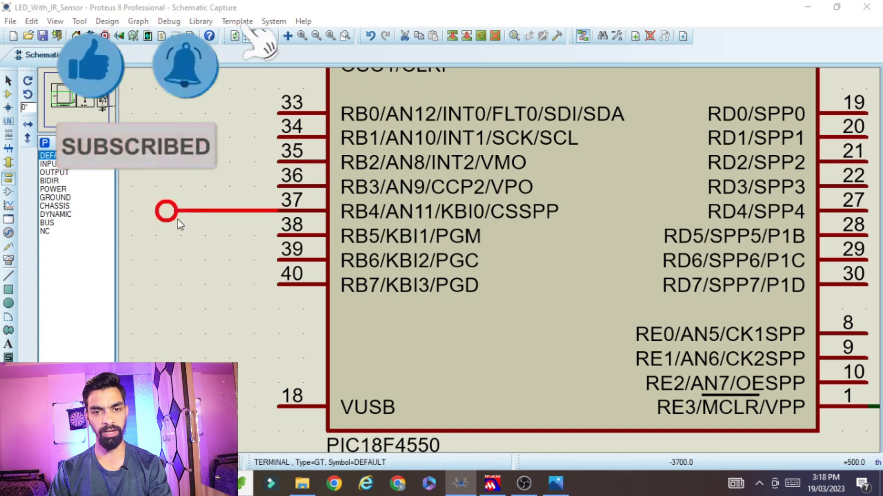
pyautogui.click(179, 223)
pyautogui.write('U')
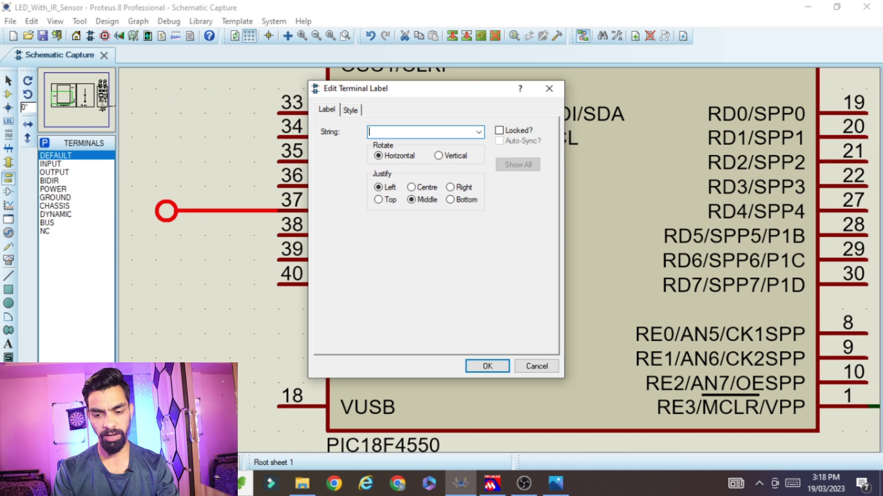
pyautogui.write('R_Sensor')
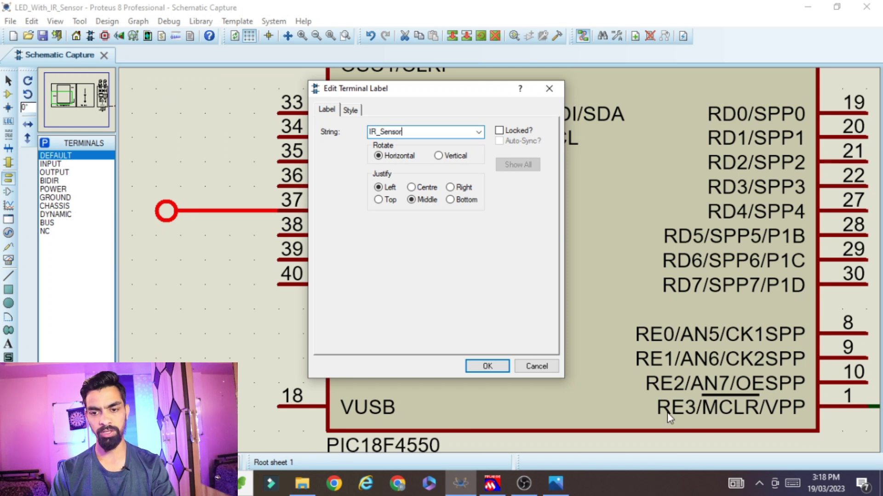
pyautogui.click(487, 367)
# Check that the sensor's terminal is also named IR_Sensor, leaving it unchanged.
pyautogui.scroll(-1, 187, 257)
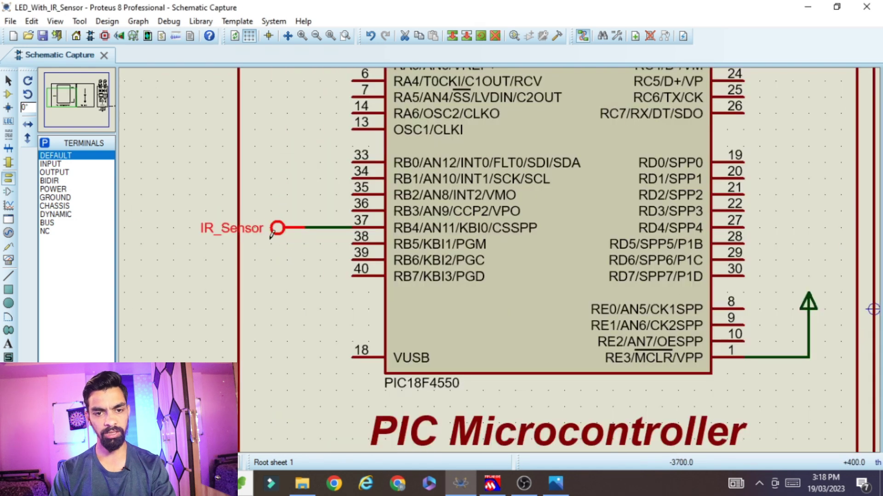
pyautogui.scroll(-2, 326, 264)
pyautogui.scroll(2, 648, 265)
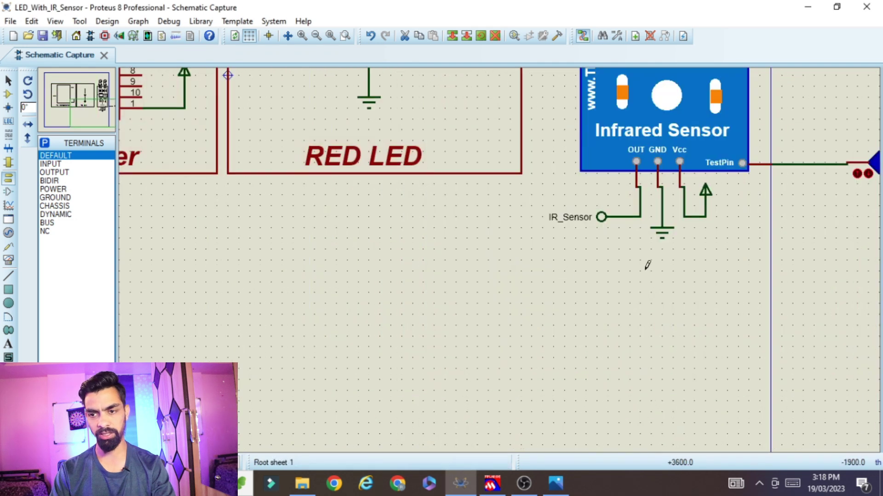
pyautogui.click(564, 220)
pyautogui.click(564, 220)
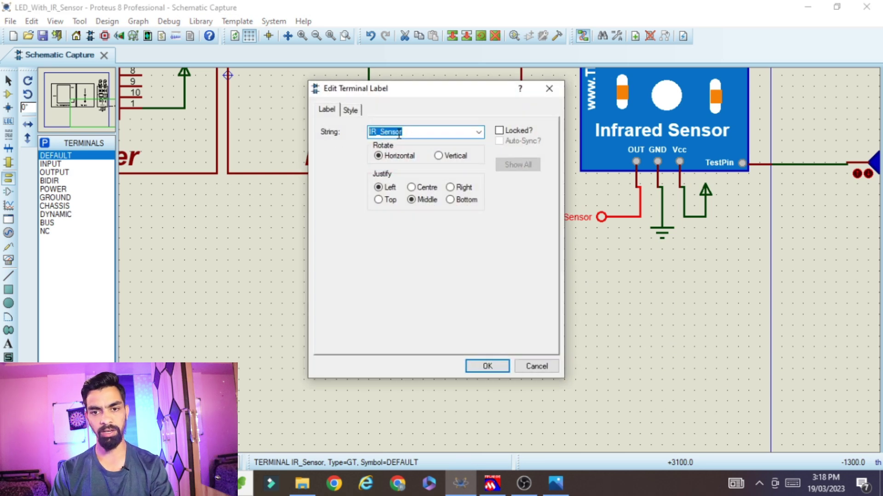
pyautogui.click(483, 367)
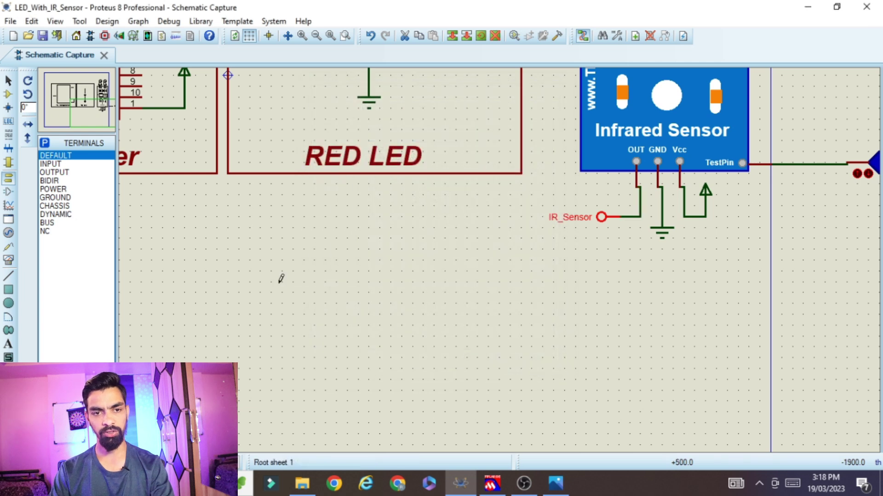
# Set the IR sensor's Program File to InfraredSensorsTEP.HEX from the Infrared Sensor Library for Proteus folder.
pyautogui.scroll(-3, 325, 227)
pyautogui.scroll(4, 256, 158)
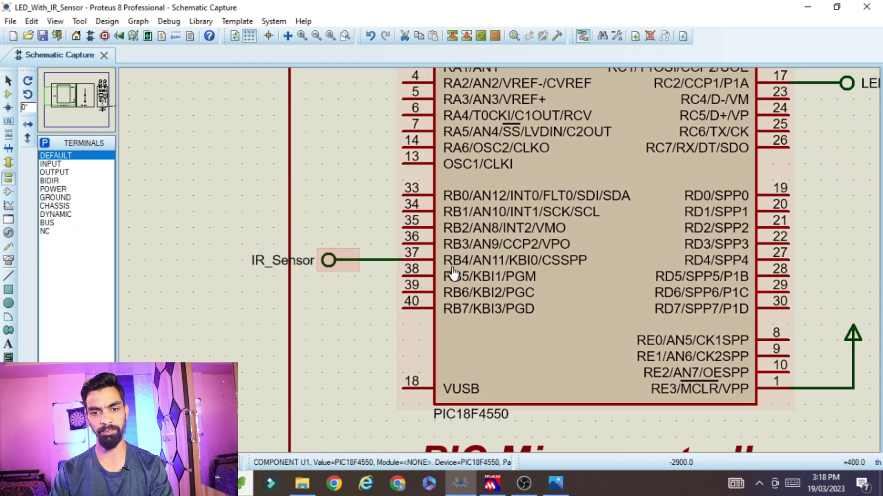
pyautogui.scroll(-4, 452, 280)
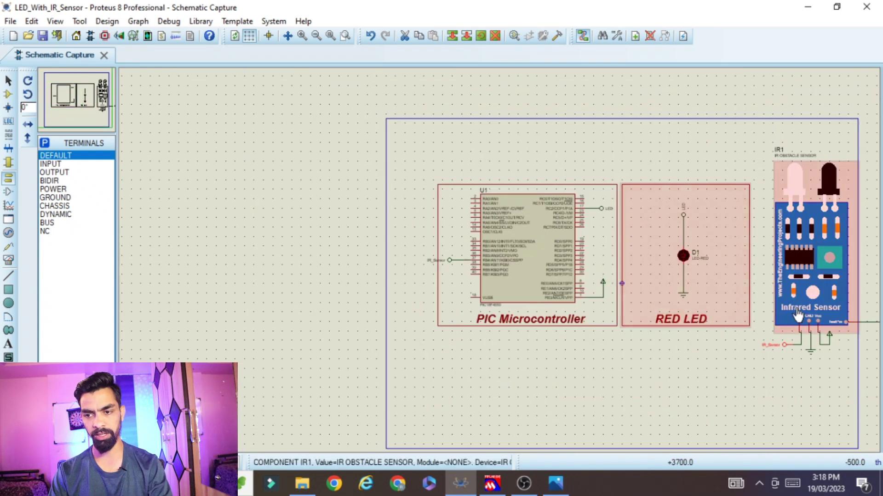
pyautogui.scroll(3, 187, 296)
pyautogui.hscroll(-4, 506, 230)
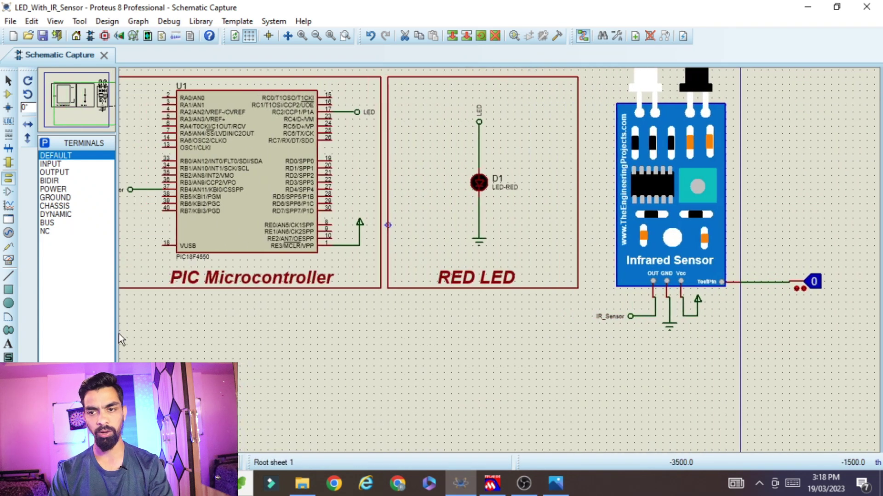
pyautogui.scroll(1, 826, 77)
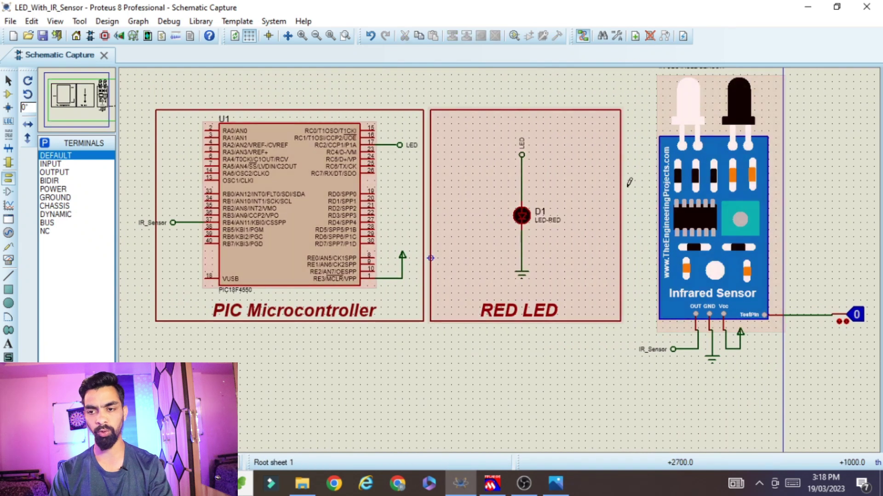
pyautogui.doubleClick(726, 237)
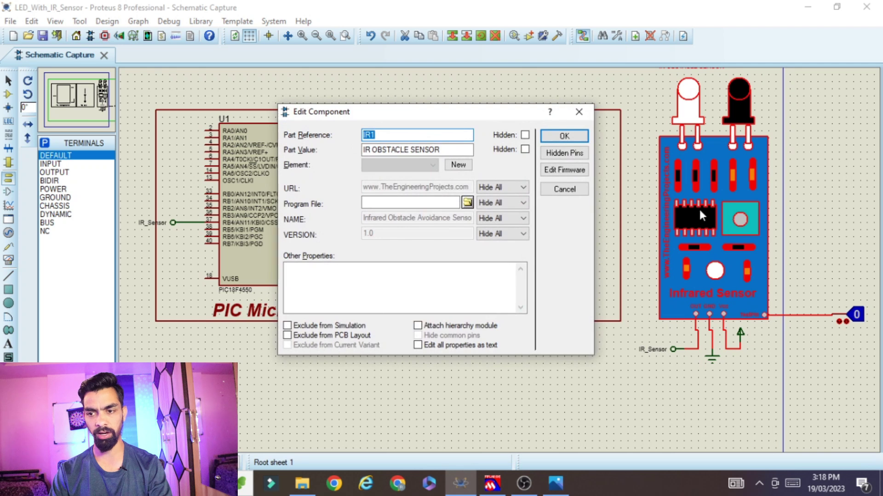
pyautogui.click(467, 202)
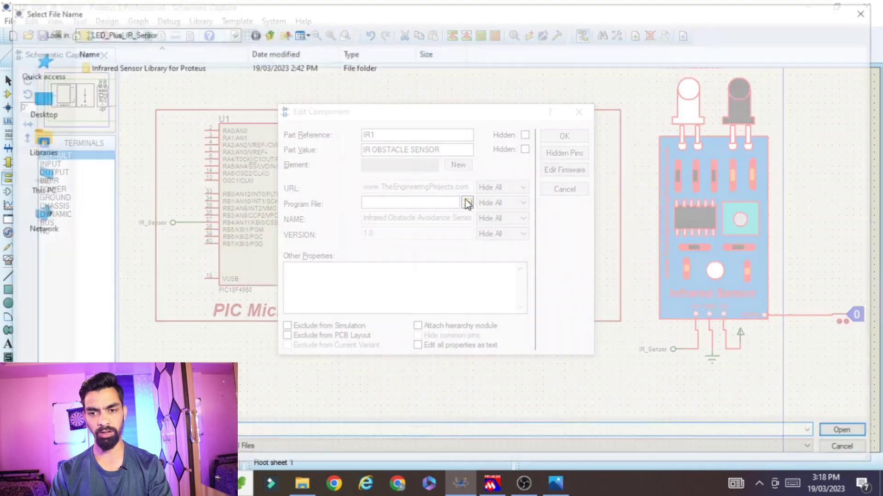
pyautogui.click(267, 33)
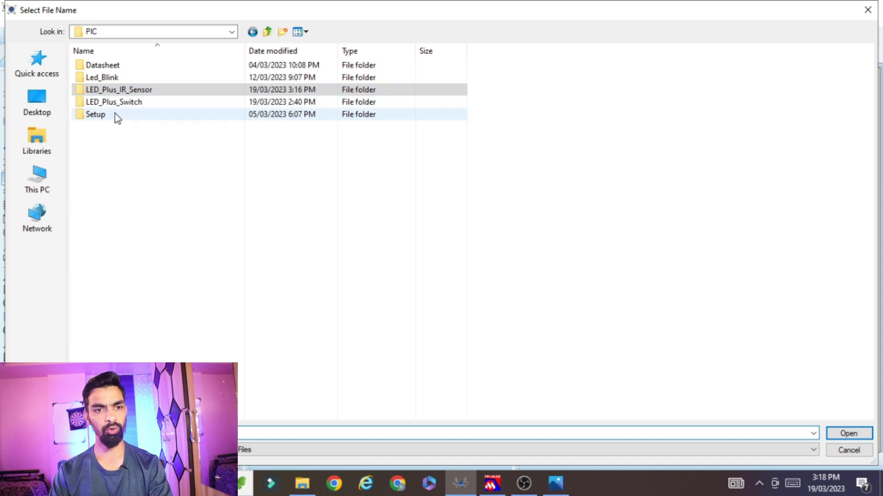
pyautogui.click(140, 94)
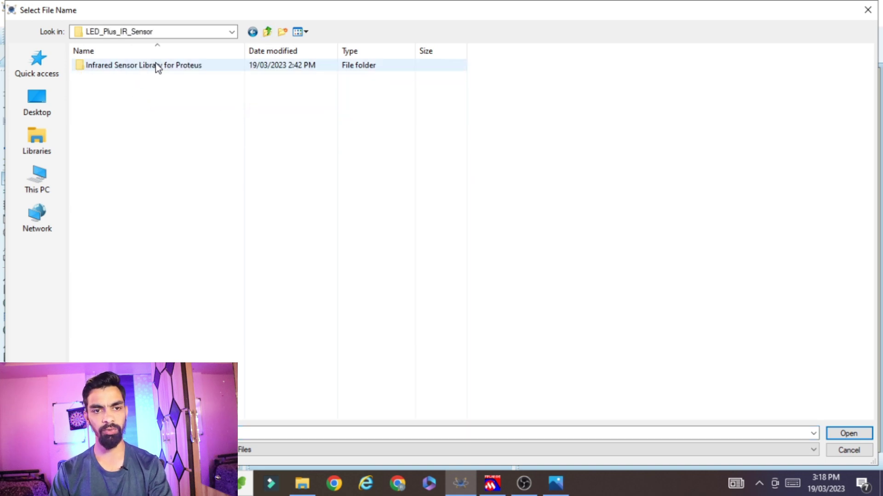
pyautogui.doubleClick(121, 68)
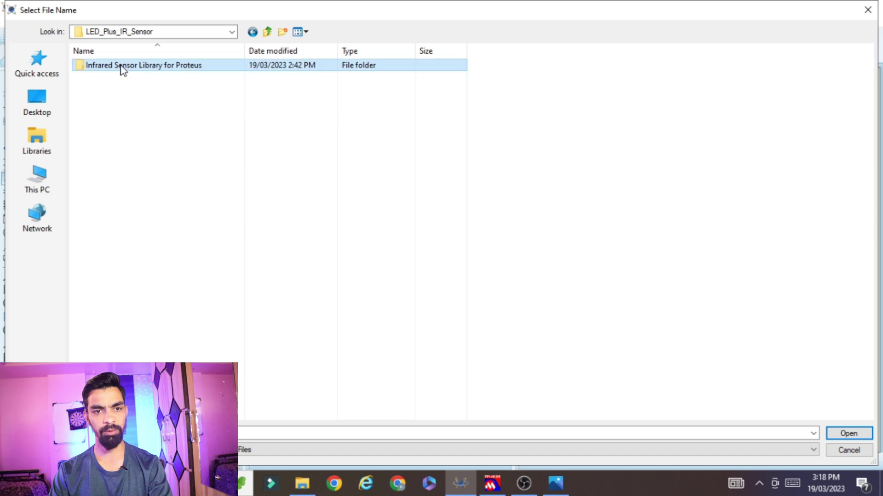
pyautogui.click(138, 68)
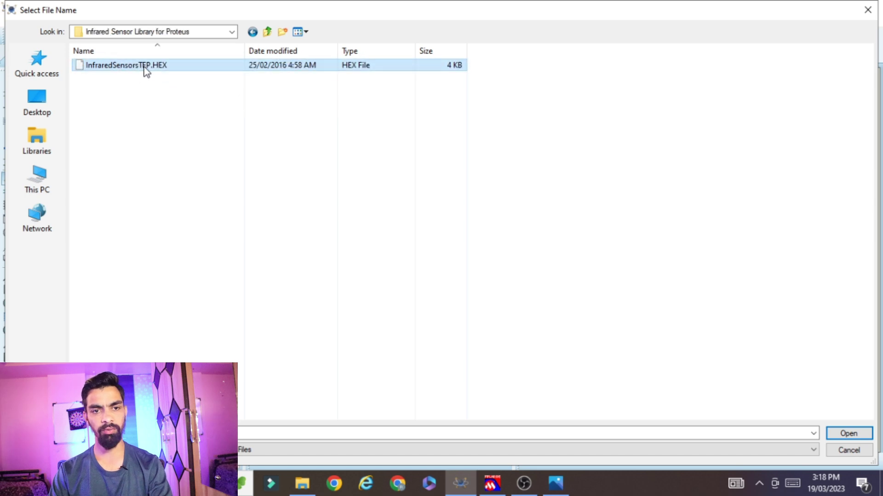
pyautogui.click(847, 433)
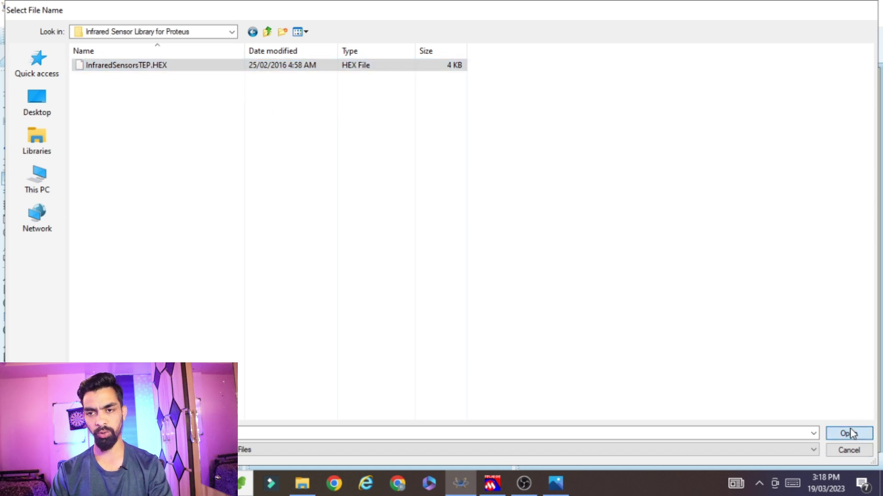
pyautogui.click(564, 136)
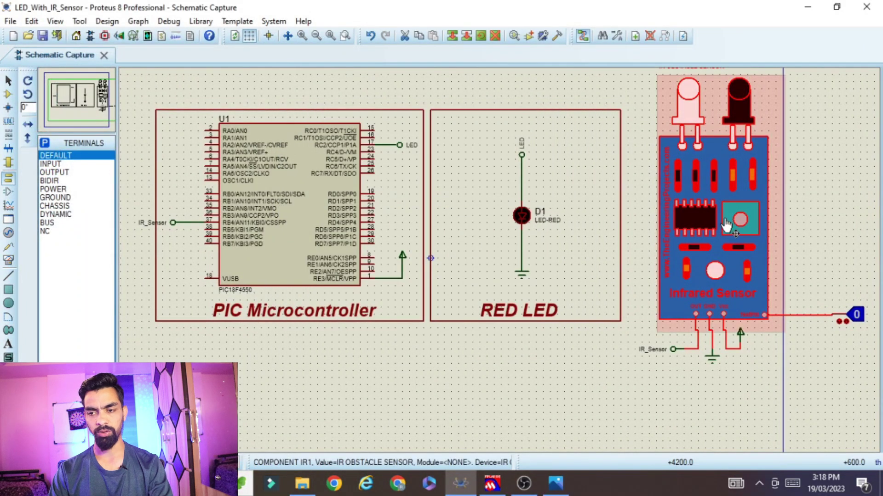
# Reselect InfraredSensorsTEP.HEX in the sensor's properties, apply, and deselect the sensor.
pyautogui.doubleClick(716, 216)
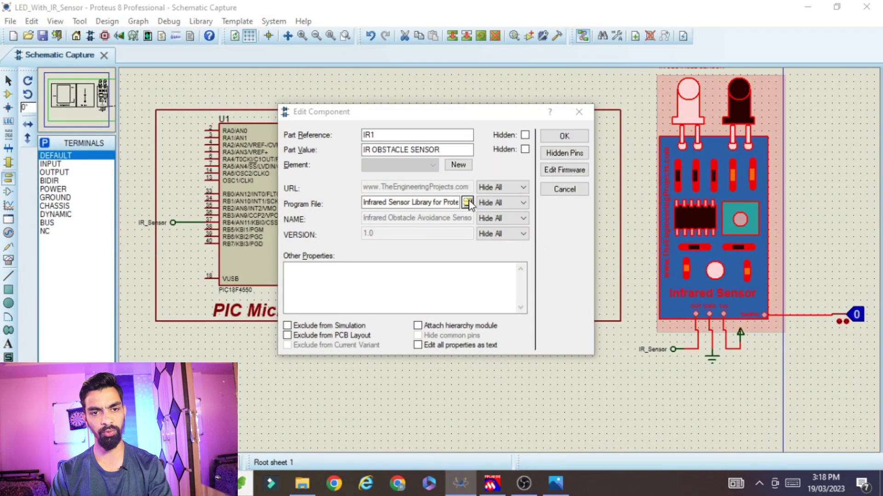
pyautogui.click(467, 203)
pyautogui.click(148, 65)
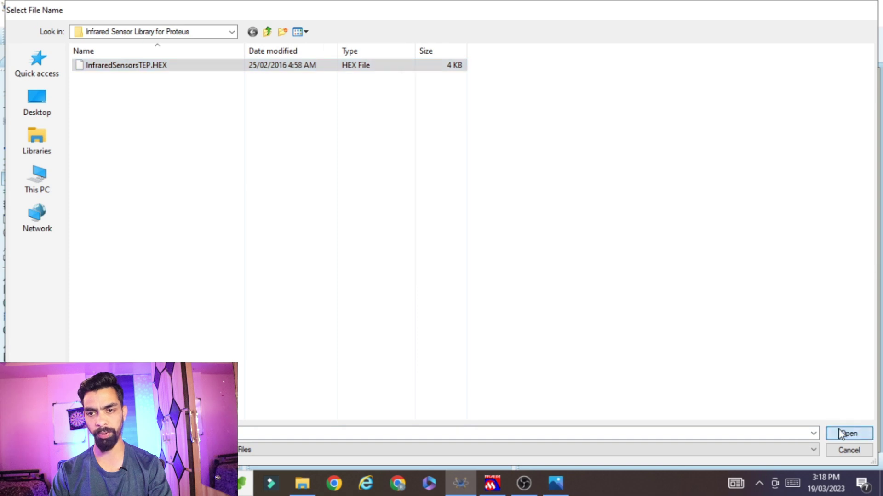
pyautogui.click(848, 434)
pyautogui.click(563, 137)
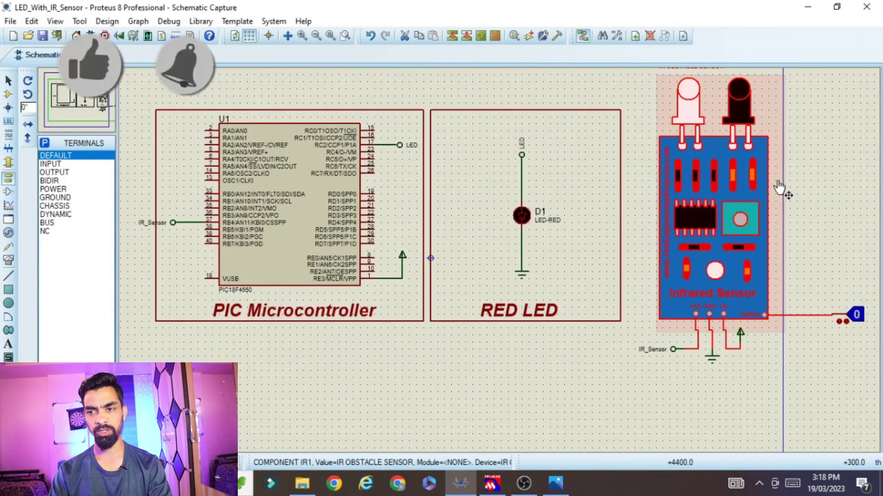
pyautogui.click(823, 99)
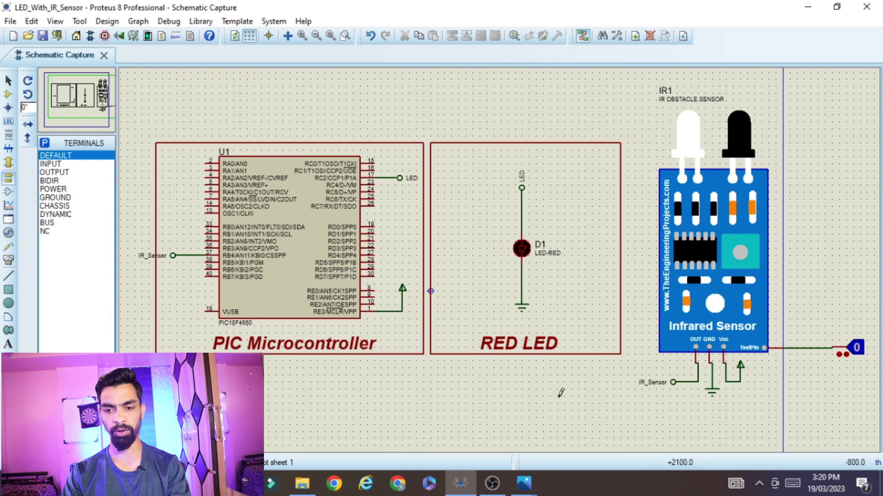
# Open the Snapshot_246 switch-circuit screenshot from the Photos taskbar preview.
pyautogui.moveTo(524, 482)
pyautogui.click(598, 432)
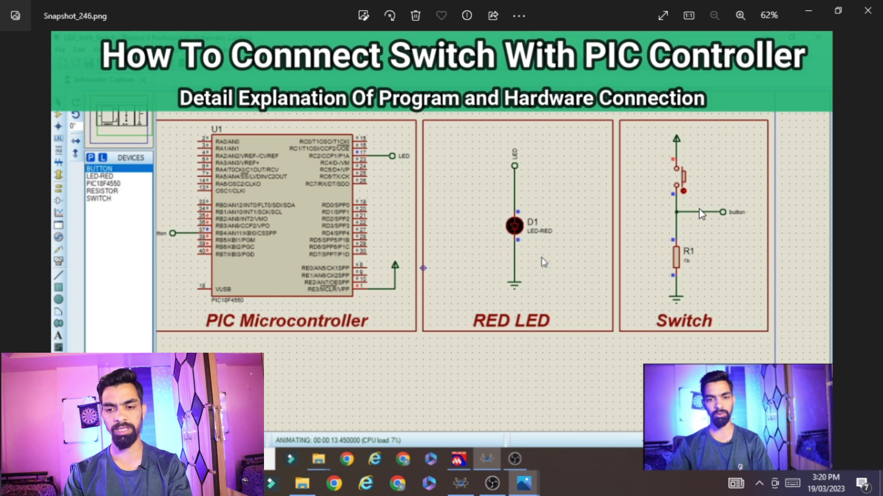
pyautogui.click(461, 483)
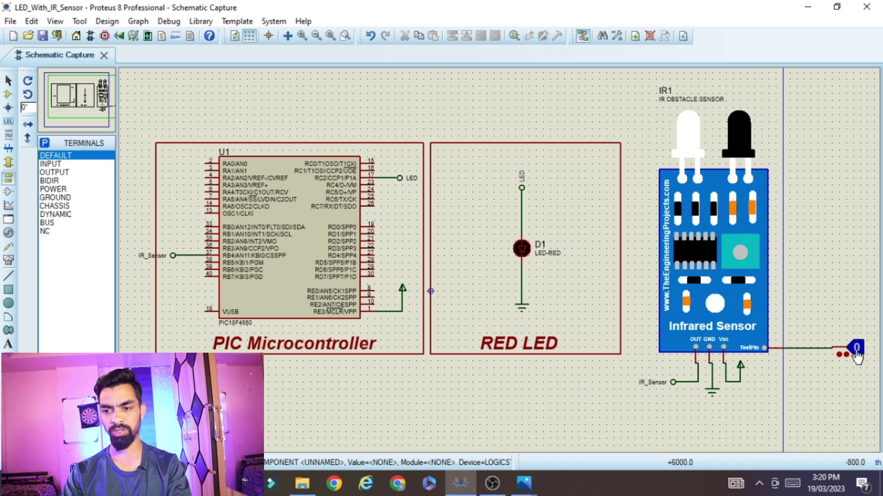
pyautogui.scroll(2, 653, 390)
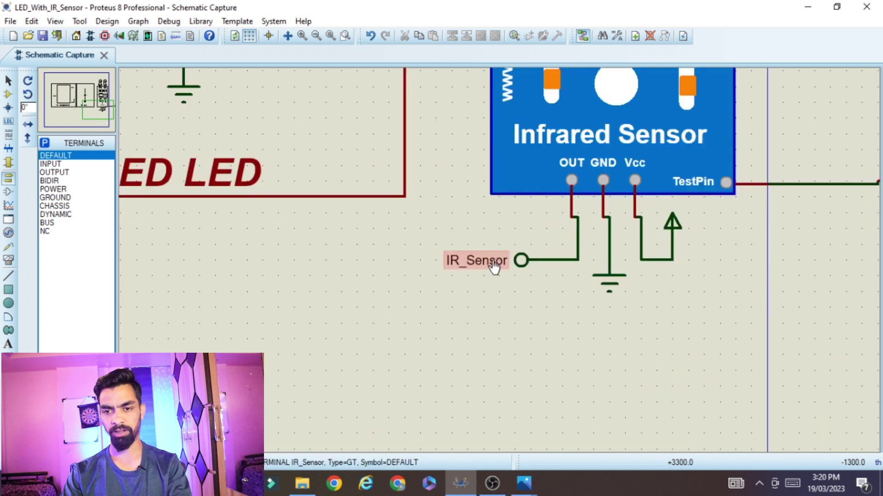
pyautogui.scroll(-3, 502, 266)
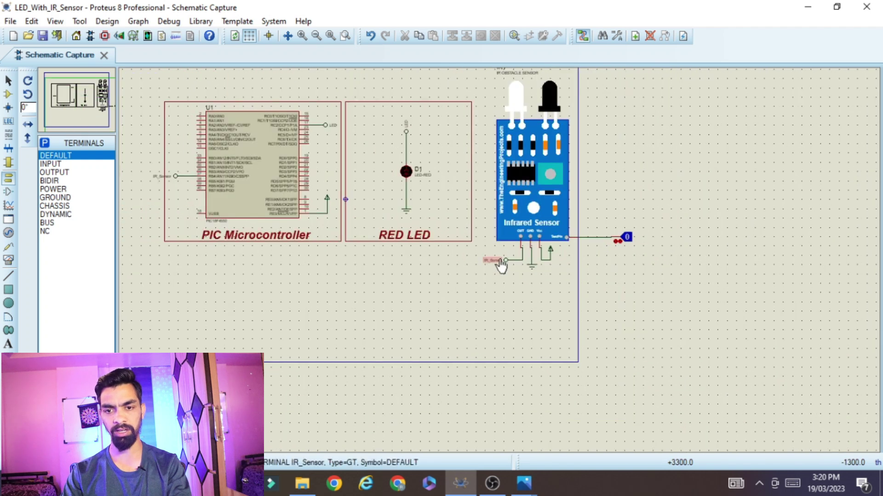
pyautogui.scroll(2, 177, 175)
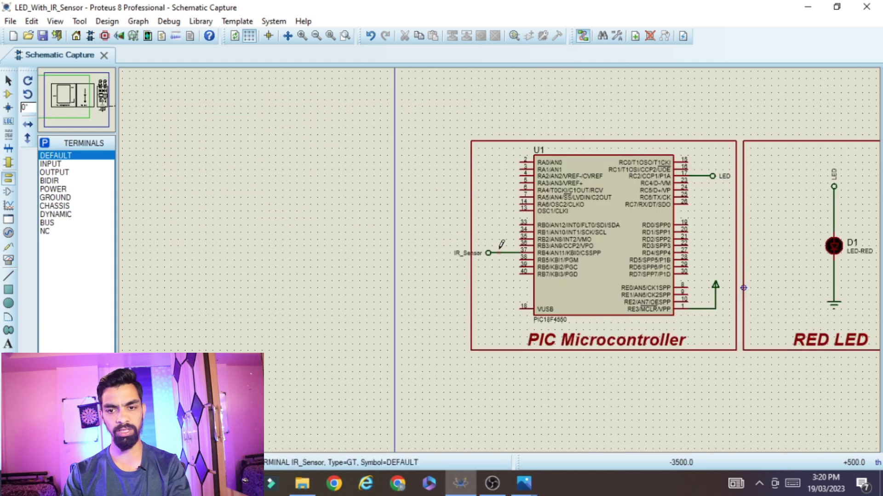
pyautogui.scroll(2, 512, 253)
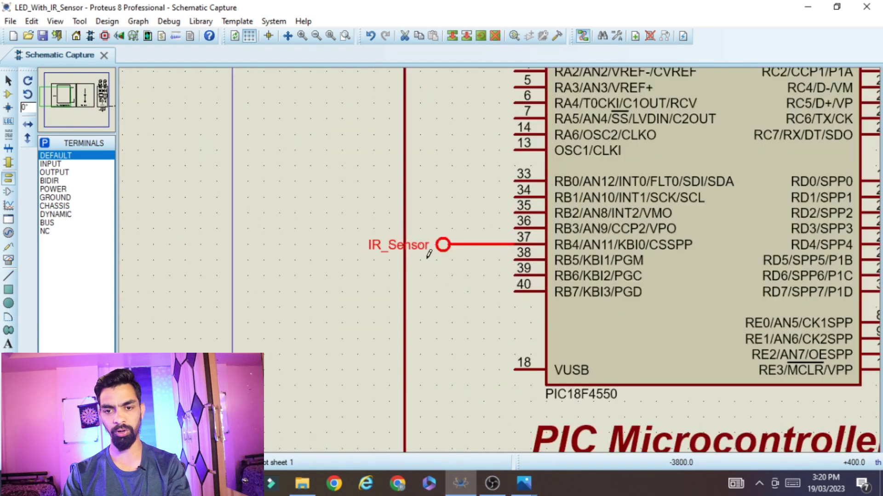
pyautogui.click(523, 483)
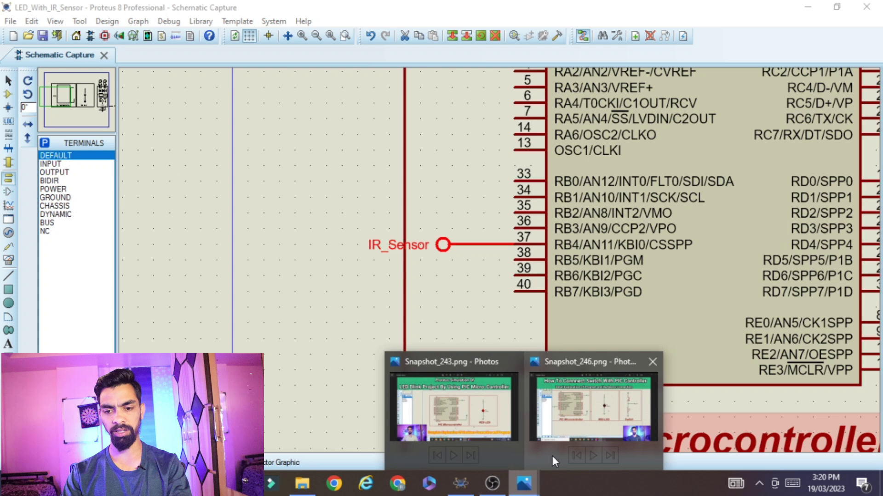
pyautogui.click(607, 411)
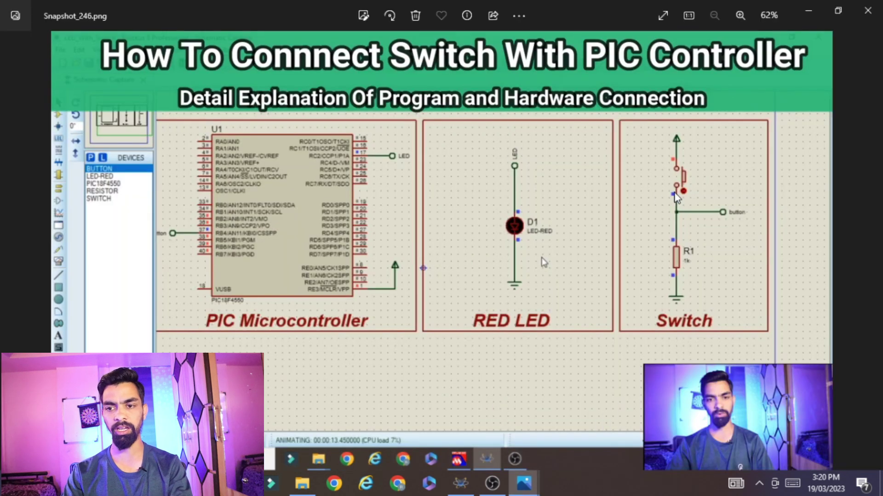
pyautogui.click(524, 484)
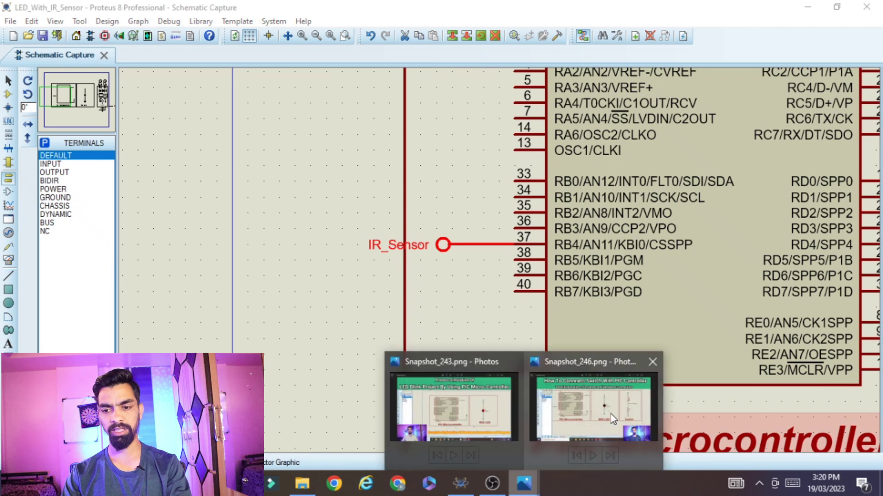
pyautogui.click(610, 415)
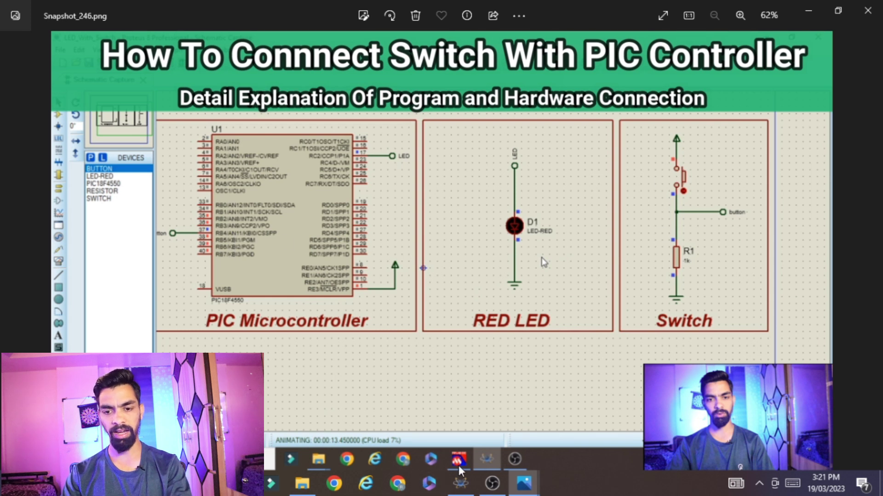
pyautogui.click(460, 482)
# Zoom and pan around the IR sensor schematic to view it whole.
pyautogui.scroll(-3, 672, 333)
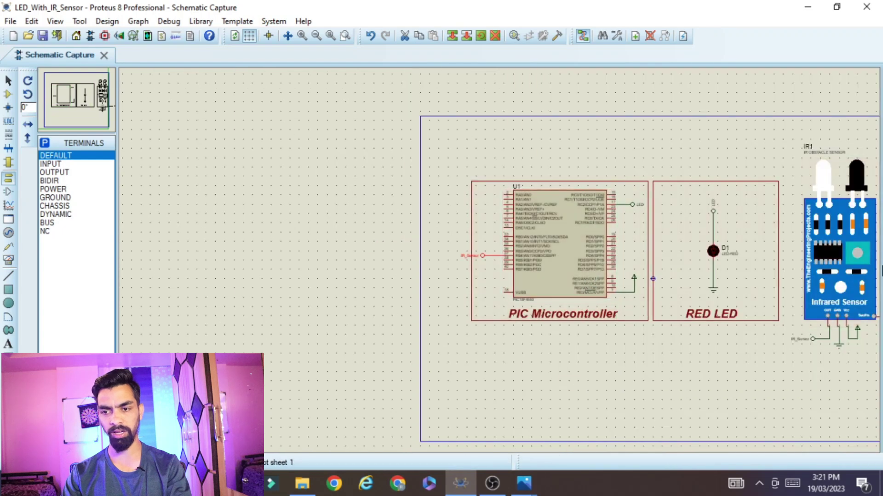
pyautogui.scroll(4, 881, 279)
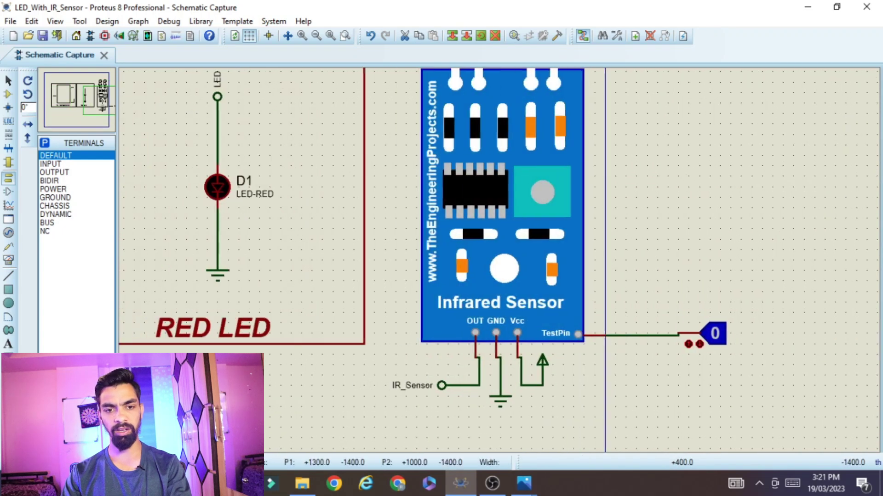
pyautogui.scroll(-1, 378, 327)
pyautogui.hscroll(-2, 692, 184)
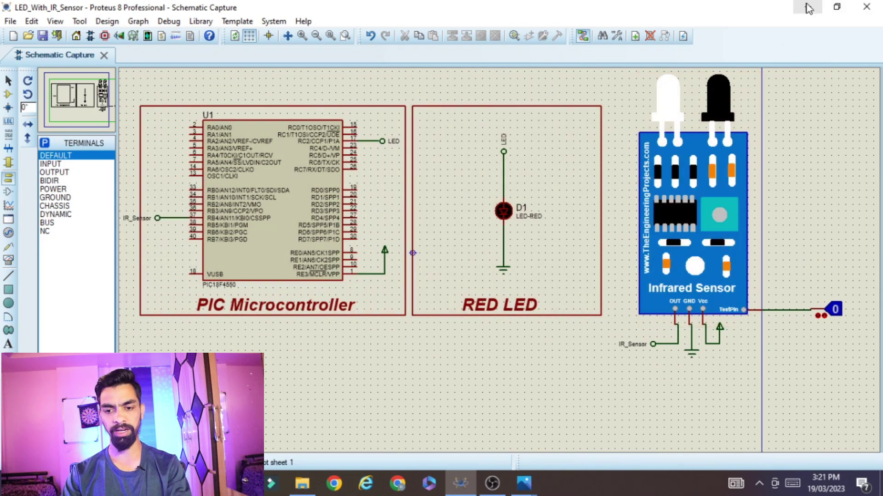
# Briefly view the Snapshot_246 switch-circuit screenshot, then minimize it.
pyautogui.moveTo(524, 483)
pyautogui.click(574, 429)
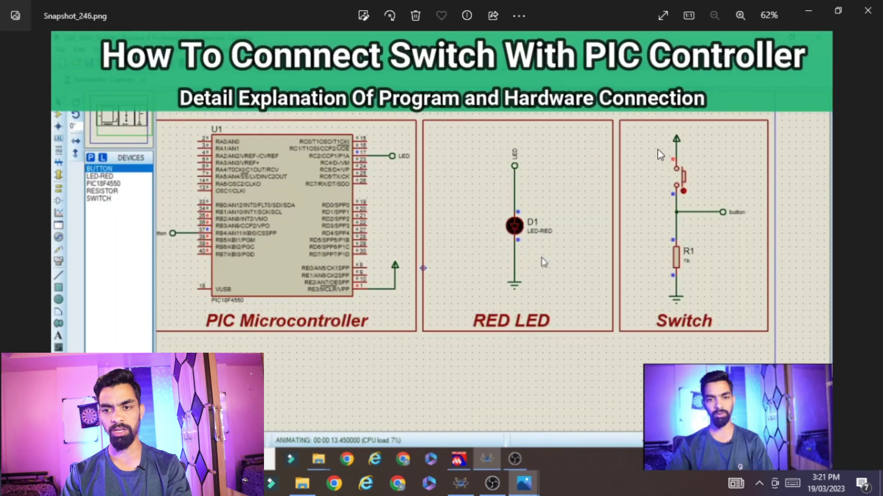
pyautogui.click(808, 10)
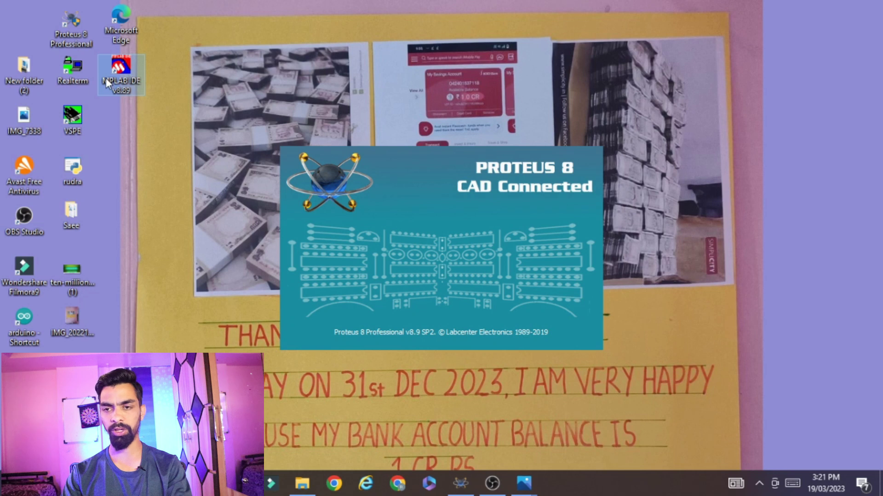
# View the Snapshot_243 LED Blink project screenshot, then minimize Photos.
pyautogui.moveTo(524, 483)
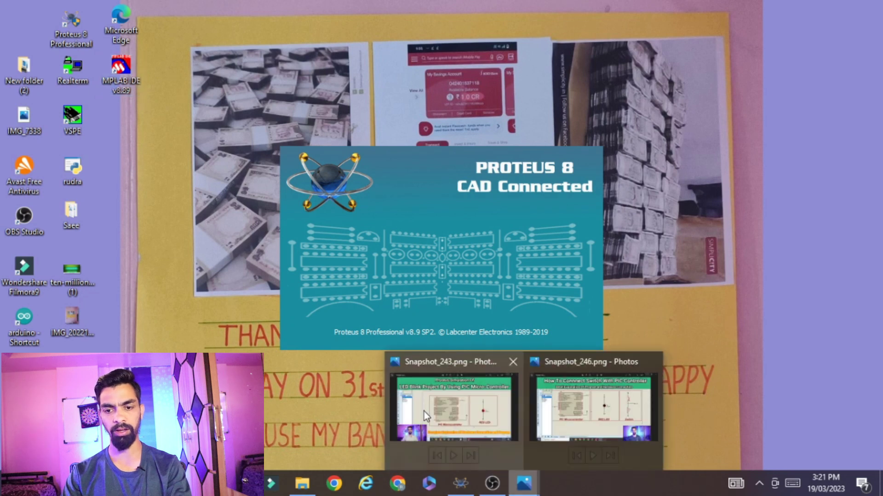
pyautogui.click(458, 405)
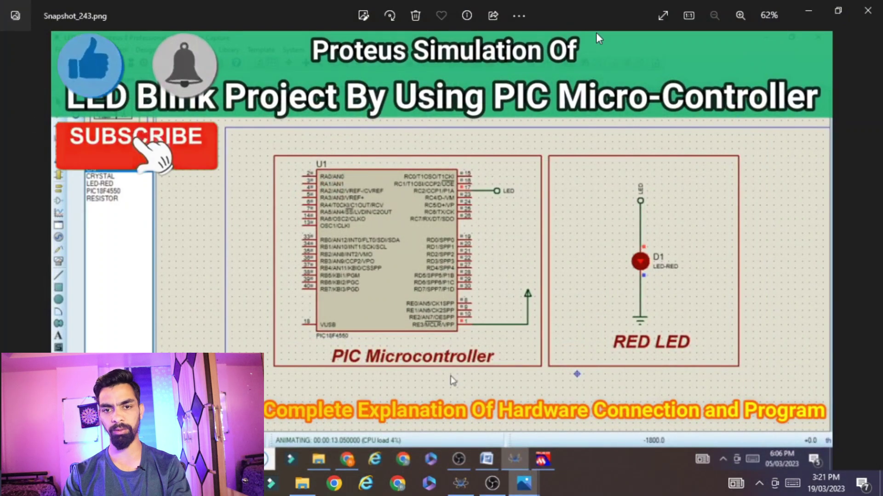
pyautogui.click(806, 14)
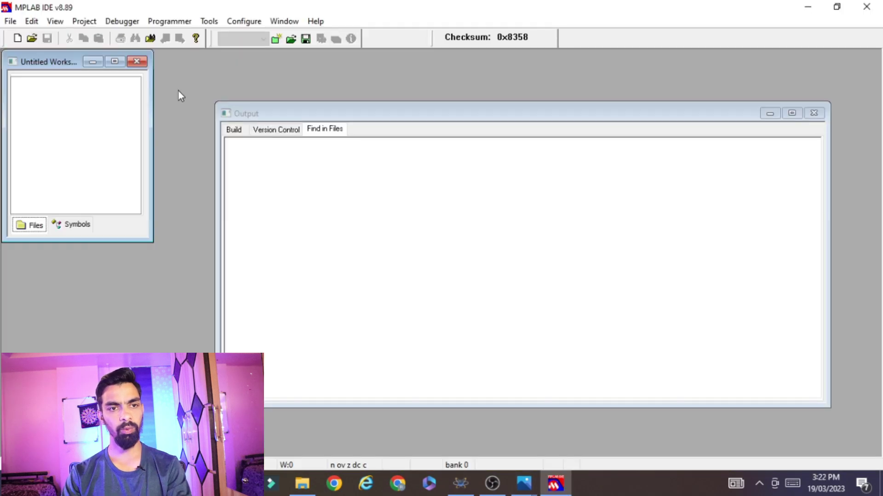
# Open LED_WIth_Switch.mcw from PIC\LED_Plus_Switch, glancing at the switch snapshot along the way.
pyautogui.click(11, 22)
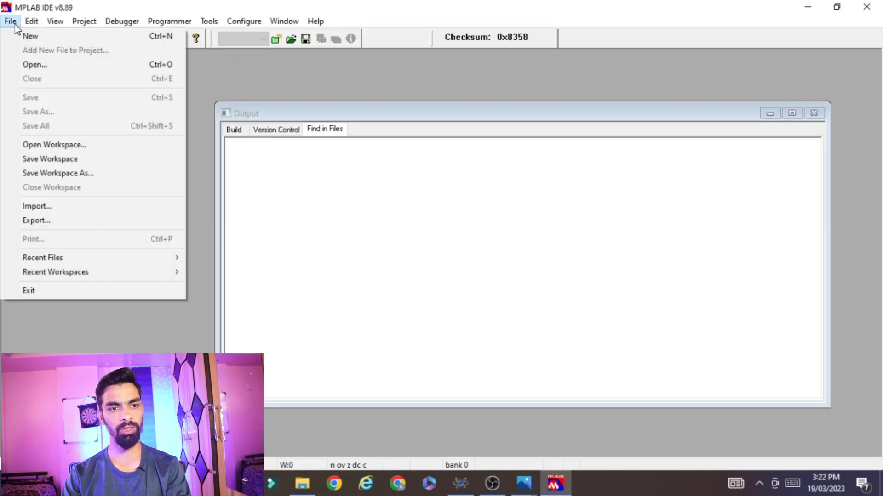
pyautogui.click(65, 145)
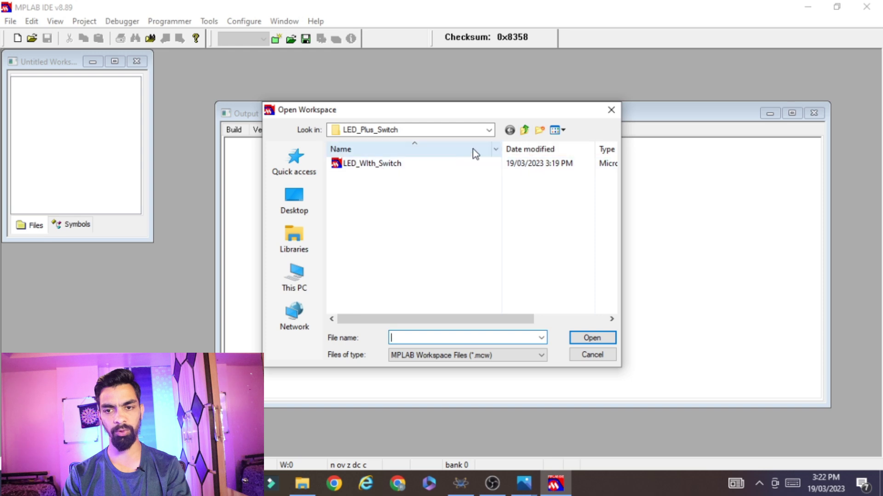
pyautogui.click(532, 128)
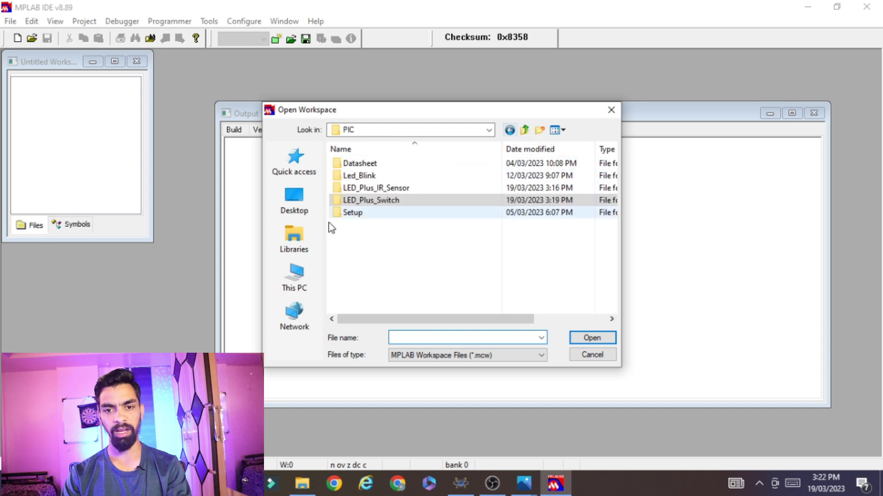
pyautogui.doubleClick(382, 202)
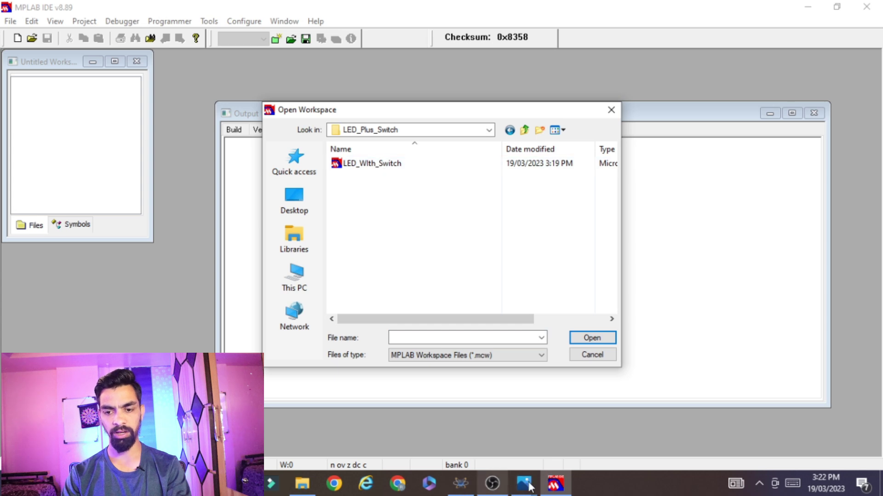
pyautogui.moveTo(524, 482)
pyautogui.click(609, 416)
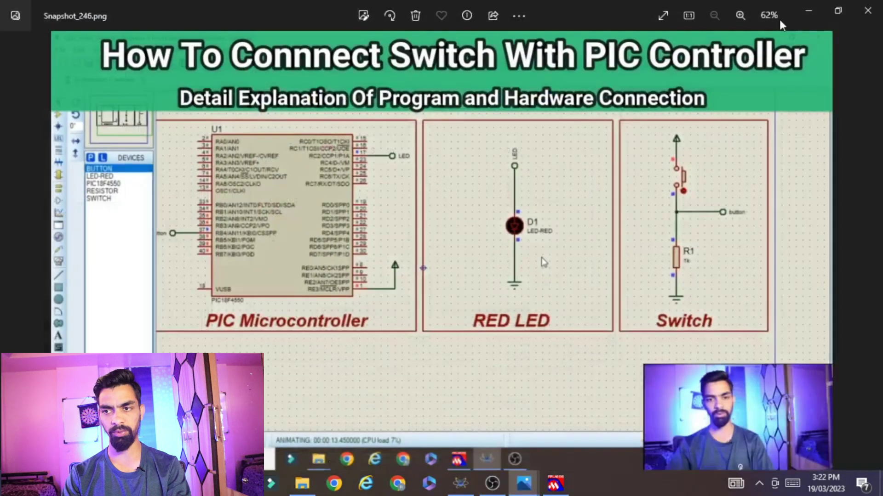
pyautogui.click(808, 10)
pyautogui.click(374, 164)
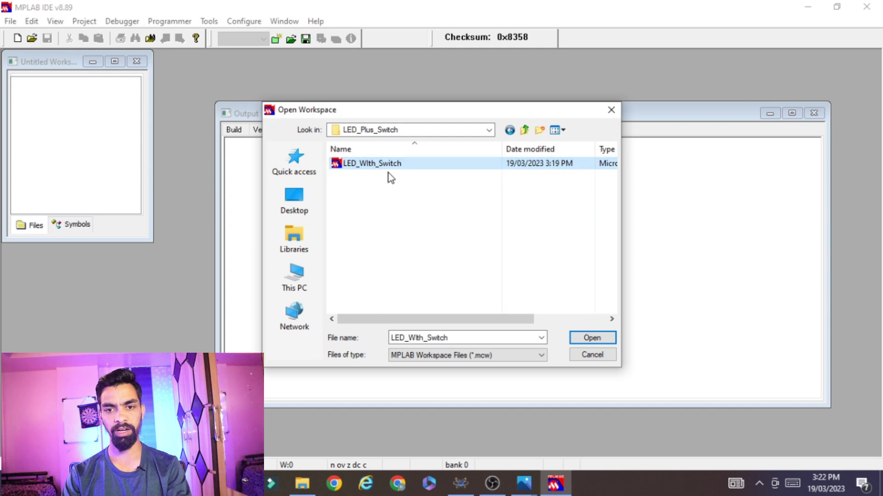
pyautogui.click(592, 338)
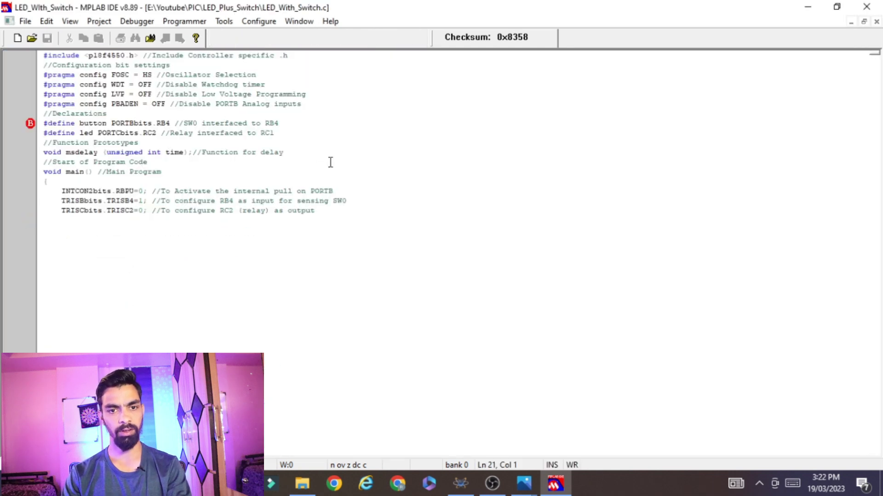
# Bring LED_With_Switch.c up full-size and remove the breakpoint on line 8.
pyautogui.click(864, 22)
pyautogui.moveTo(300, 86); pyautogui.dragTo(351, 81)
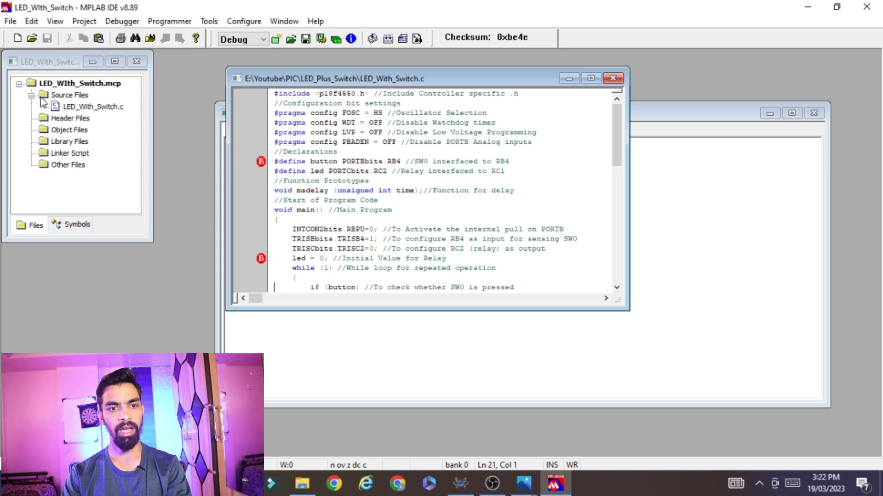
pyautogui.click(92, 106)
pyautogui.doubleClick(393, 83)
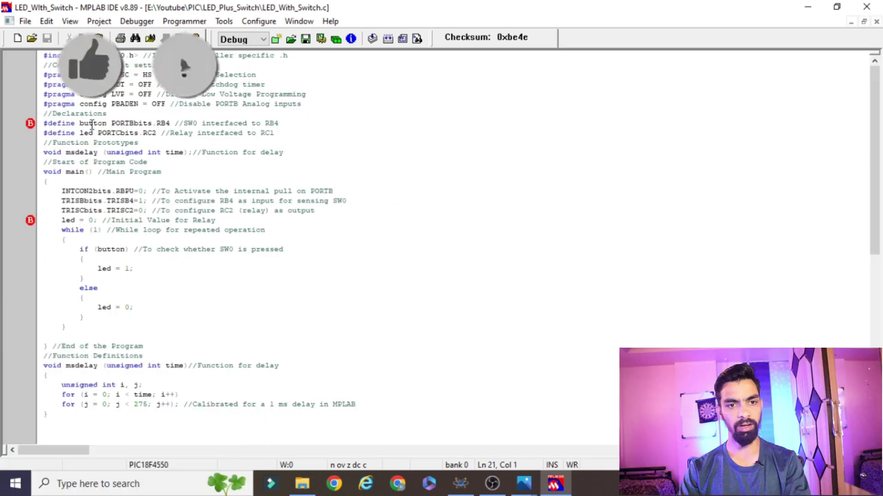
pyautogui.doubleClick(93, 122)
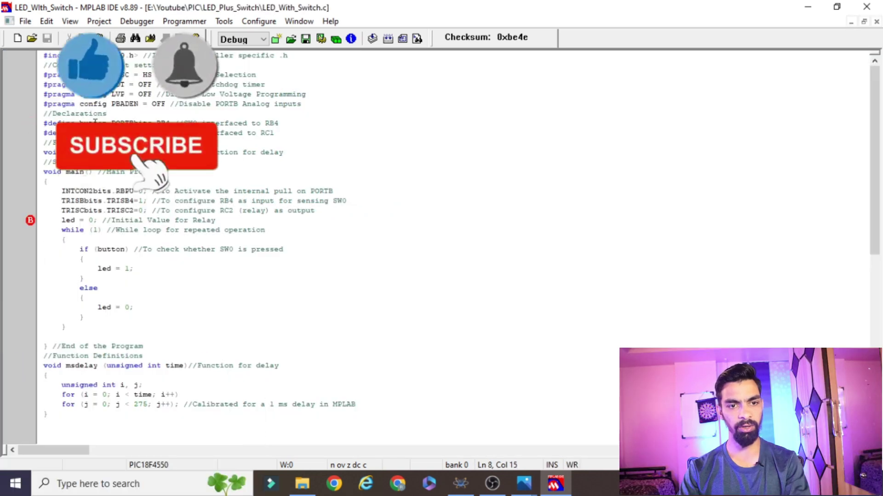
# Rename button to ir_sensor in the RB4 #define and delete button from the if condition.
pyautogui.click(106, 249)
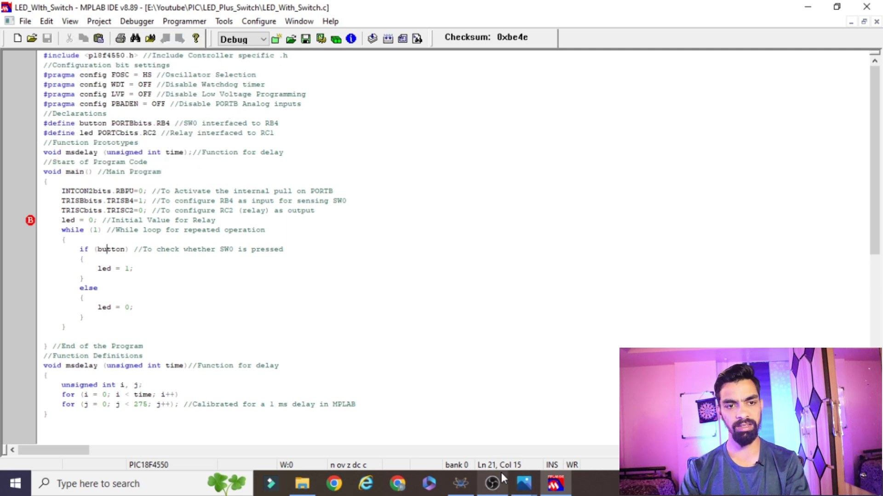
pyautogui.click(109, 123)
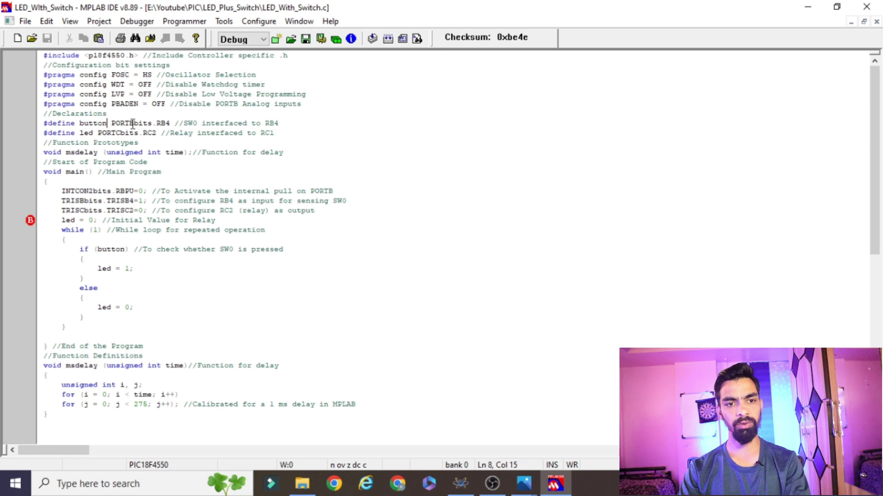
pyautogui.press('BackSpace')
pyautogui.press('BackSpace')
pyautogui.press('BackSpace')
pyautogui.press('BackSpace')
pyautogui.press('BackSpace')
pyautogui.press('BackSpace')
pyautogui.write('ir_sensor')
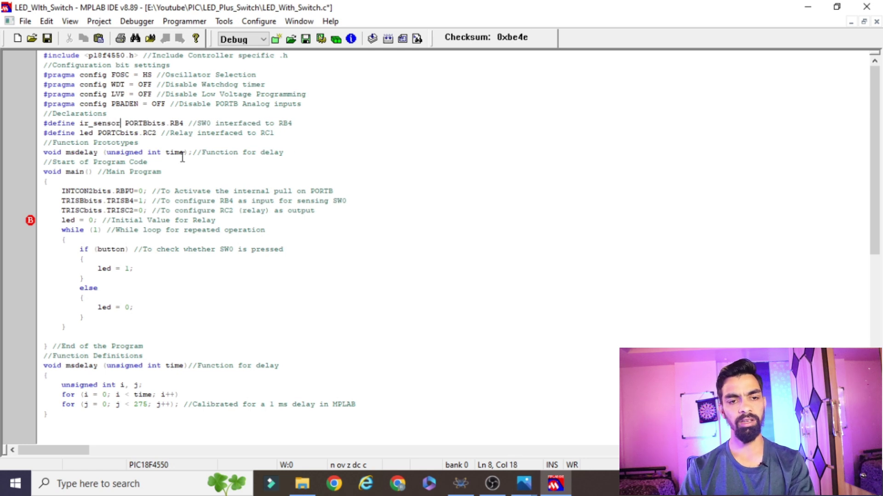
pyautogui.moveTo(125, 122); pyautogui.dragTo(184, 120)
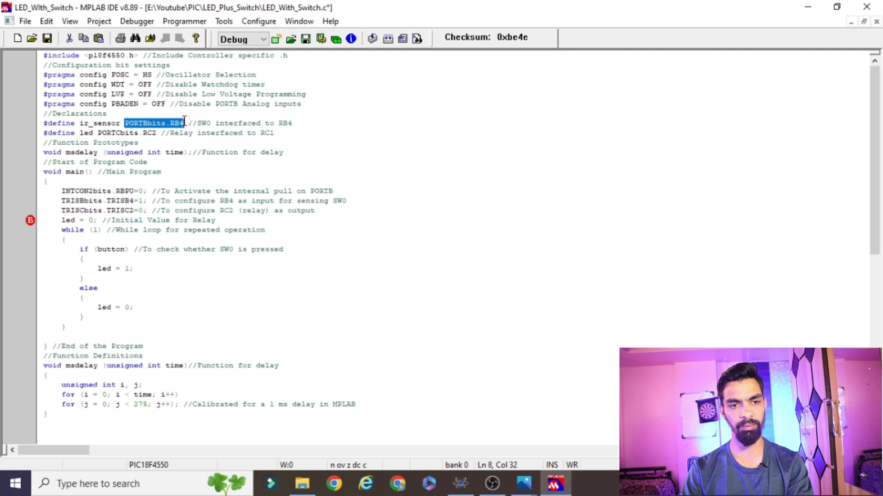
pyautogui.click(111, 250)
pyautogui.press('BackSpace')
pyautogui.press('BackSpace')
pyautogui.press('BackSpace')
pyautogui.press('BackSpace')
pyautogui.press('BackSpace')
pyautogui.press('BackSpace')
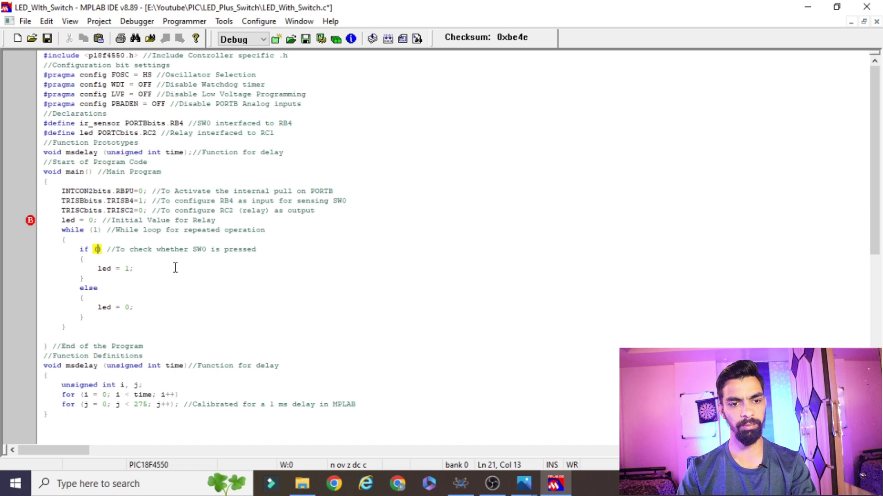
pyautogui.click(94, 124)
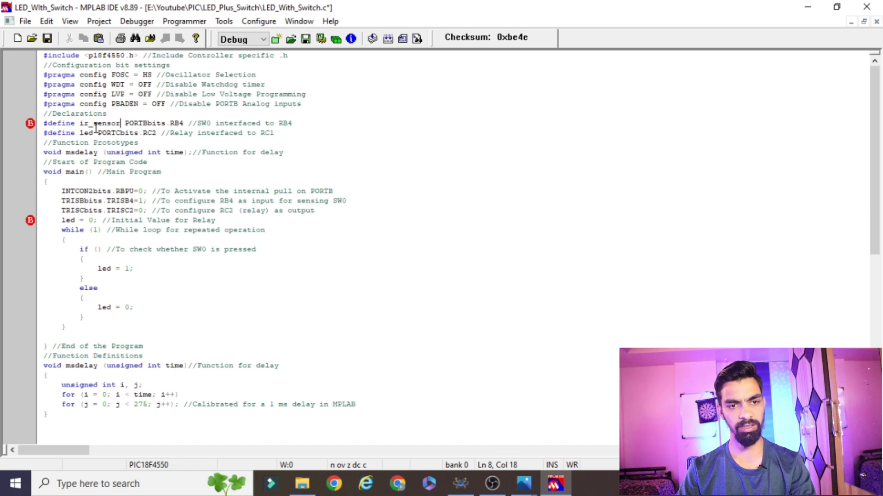
# Paste ir_sensor into the empty if condition on line 21 and save the file.
pyautogui.moveTo(109, 123); pyautogui.dragTo(86, 123)
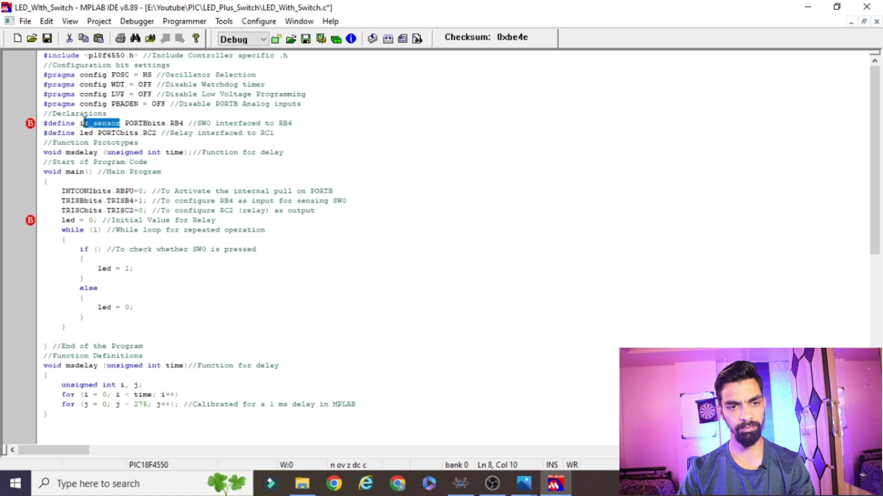
pyautogui.click(97, 250)
pyautogui.write('ir_sensor')
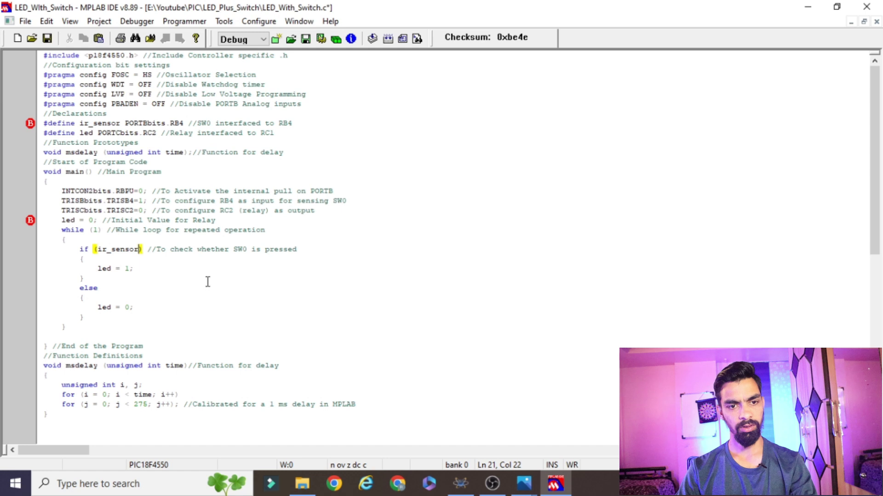
pyautogui.hotkey('ctrl', 's')
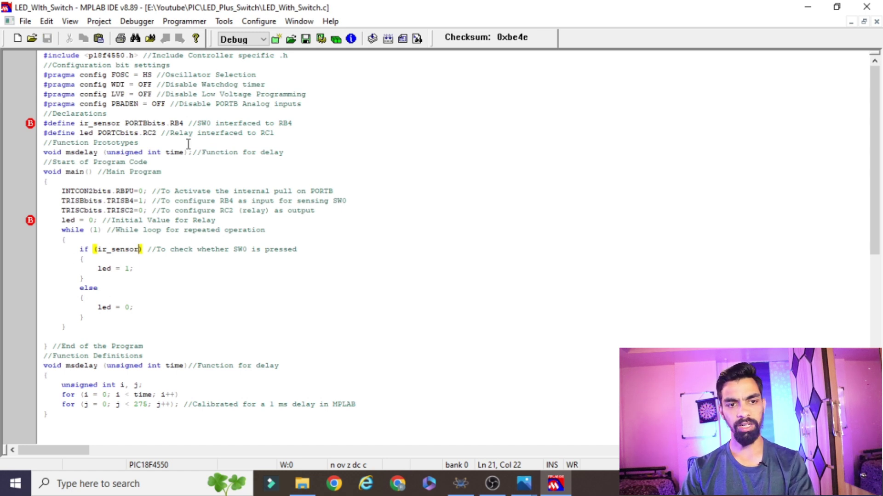
# Review the edited code, from the ir_sensor definition through the TRISB4 setup.
pyautogui.moveTo(57, 75); pyautogui.dragTo(155, 341)
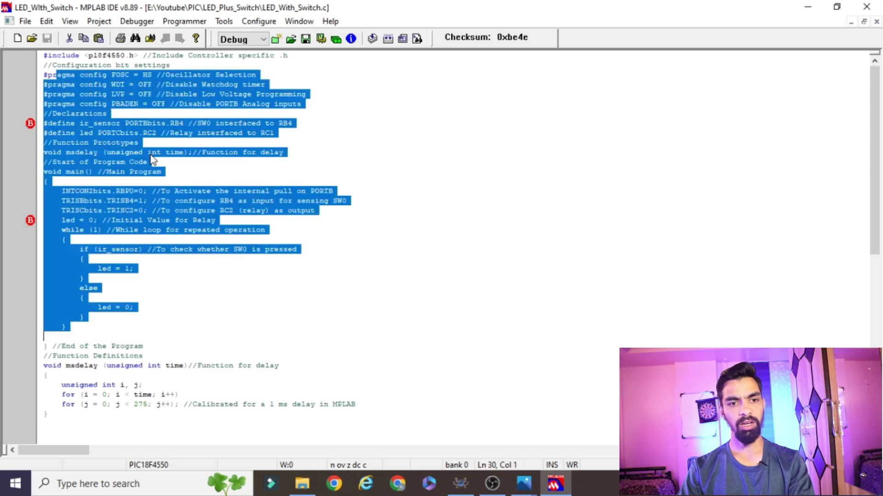
pyautogui.click(149, 154)
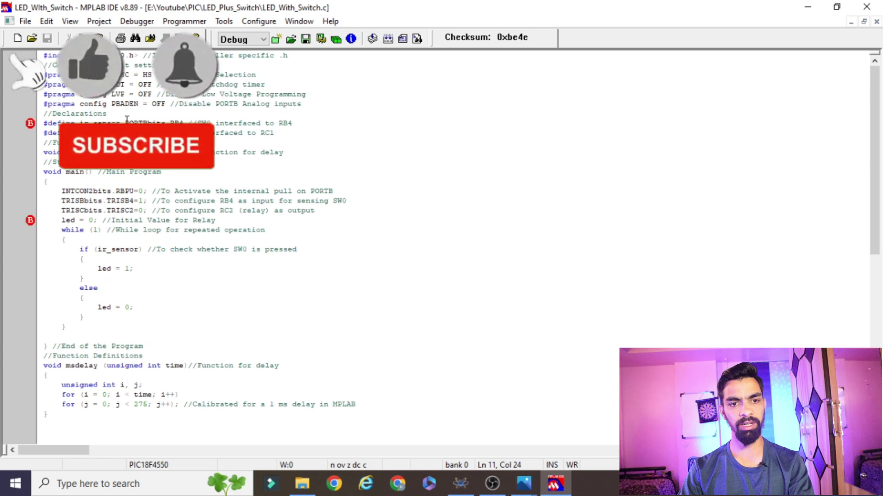
pyautogui.click(112, 120)
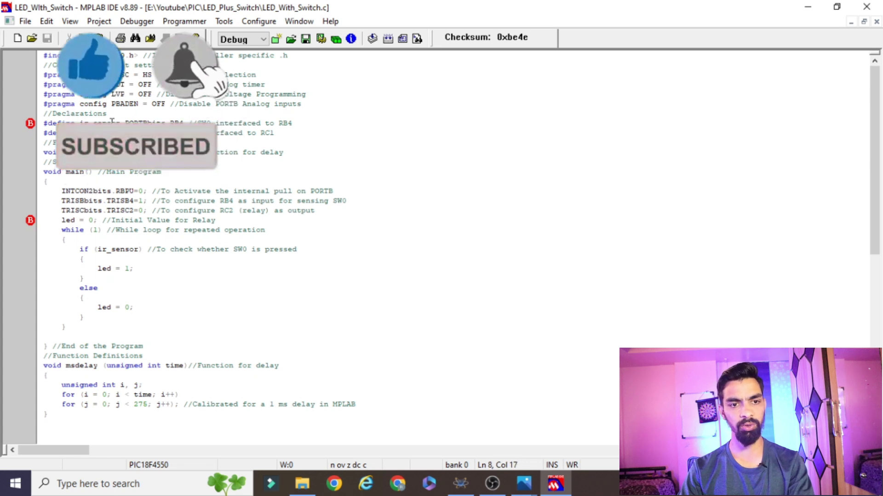
pyautogui.doubleClick(111, 121)
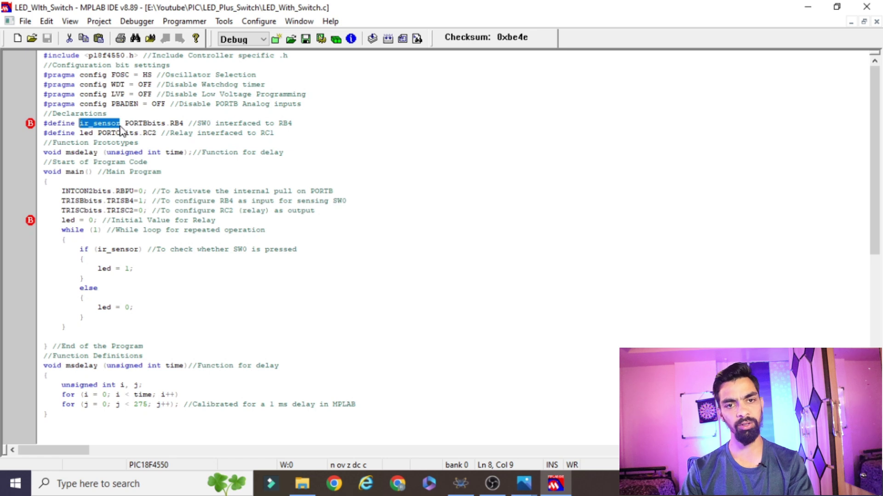
pyautogui.click(141, 211)
pyautogui.click(103, 221)
pyautogui.moveTo(46, 58); pyautogui.dragTo(141, 358)
pyautogui.click(474, 320)
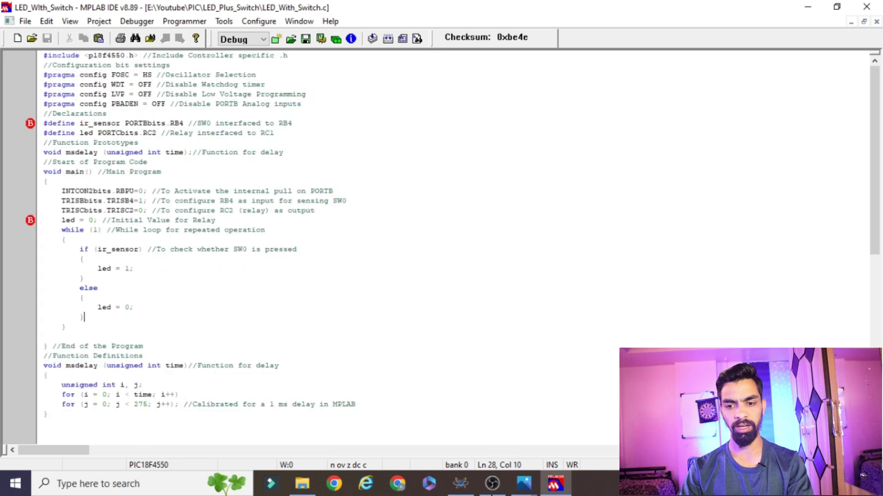
# Compare the Proteus schematic with the switch-circuit snapshot, then return to MPLAB.
pyautogui.click(461, 484)
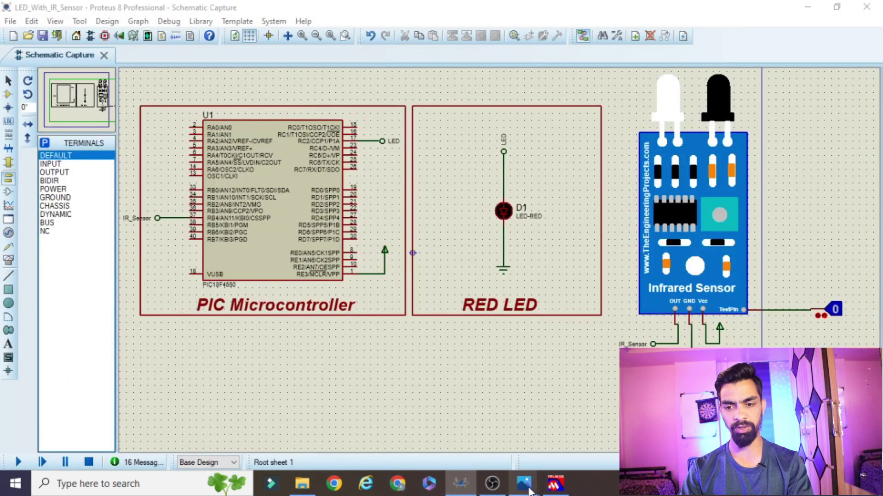
pyautogui.moveTo(524, 484)
pyautogui.click(574, 412)
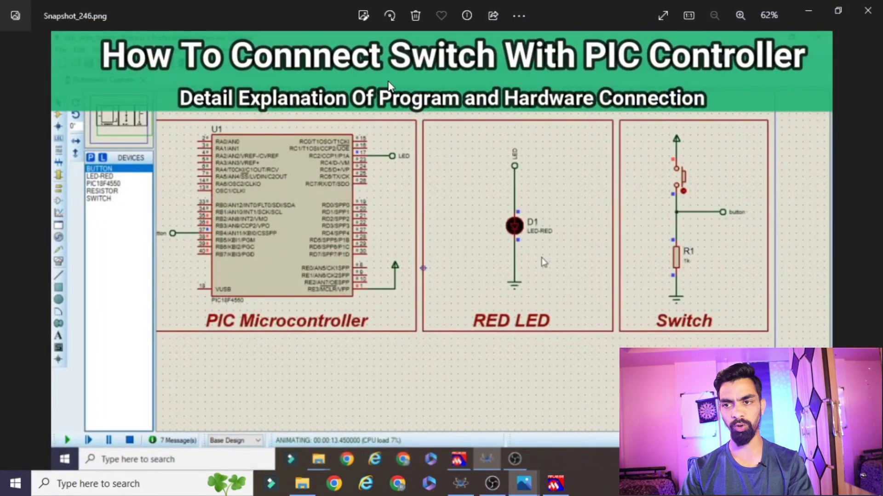
pyautogui.click(808, 13)
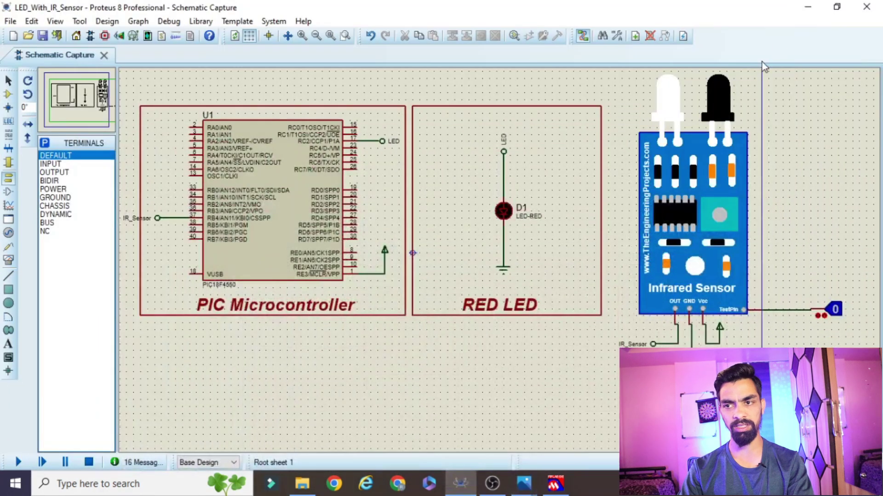
pyautogui.click(808, 10)
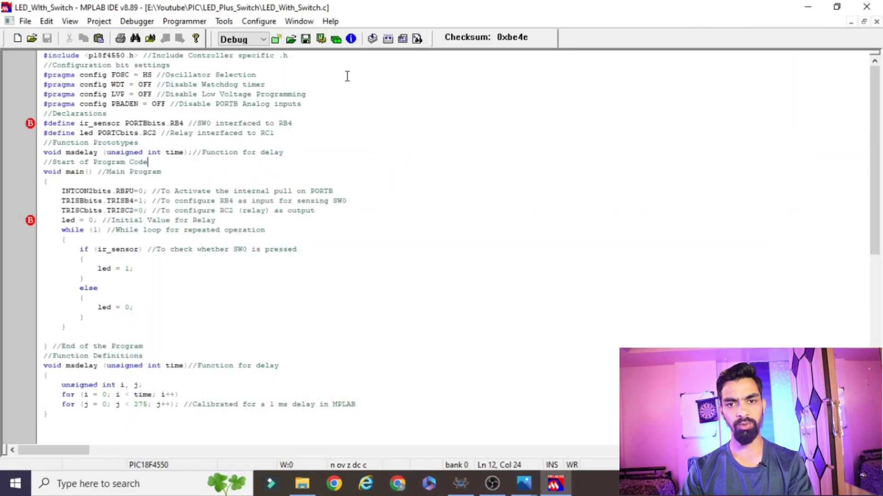
# Begin File > Save As and navigate from PIC into the LED_Plus_IR_Sensor folder.
pyautogui.click(27, 22)
pyautogui.click(79, 112)
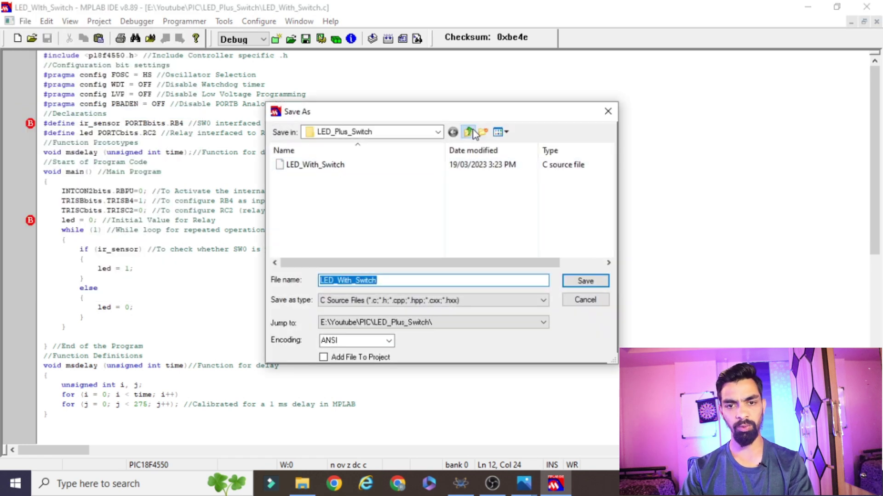
pyautogui.click(467, 132)
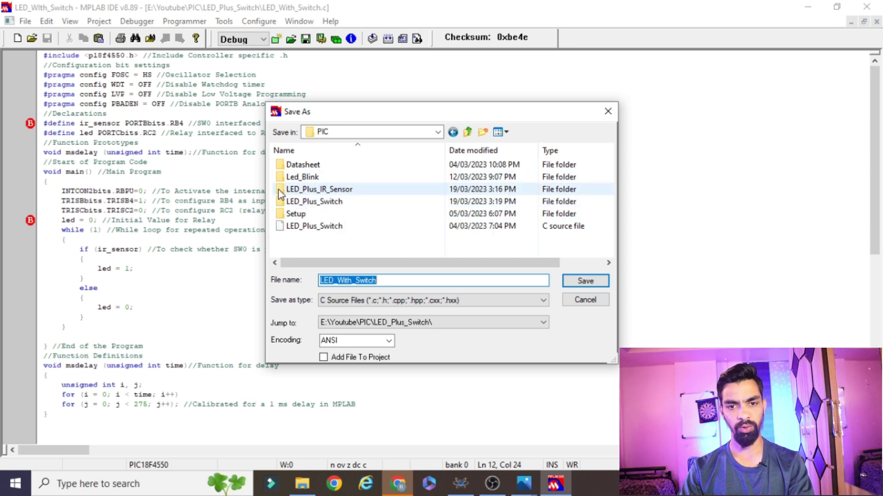
pyautogui.doubleClick(294, 190)
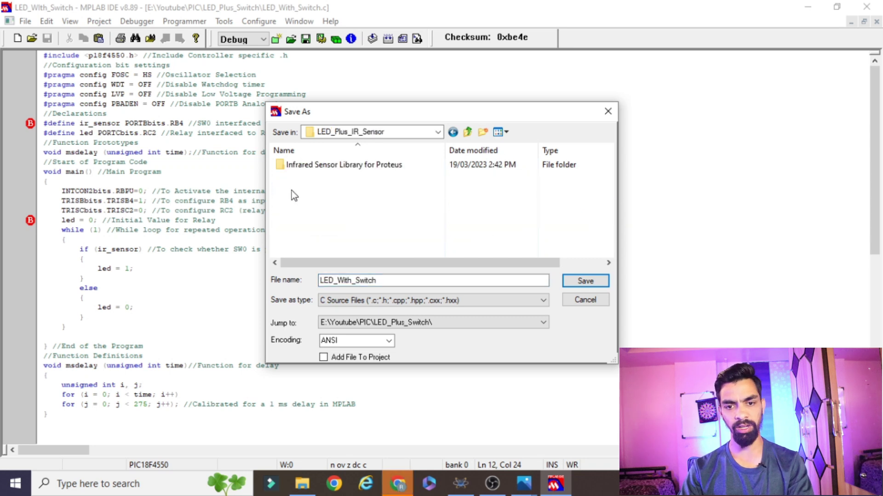